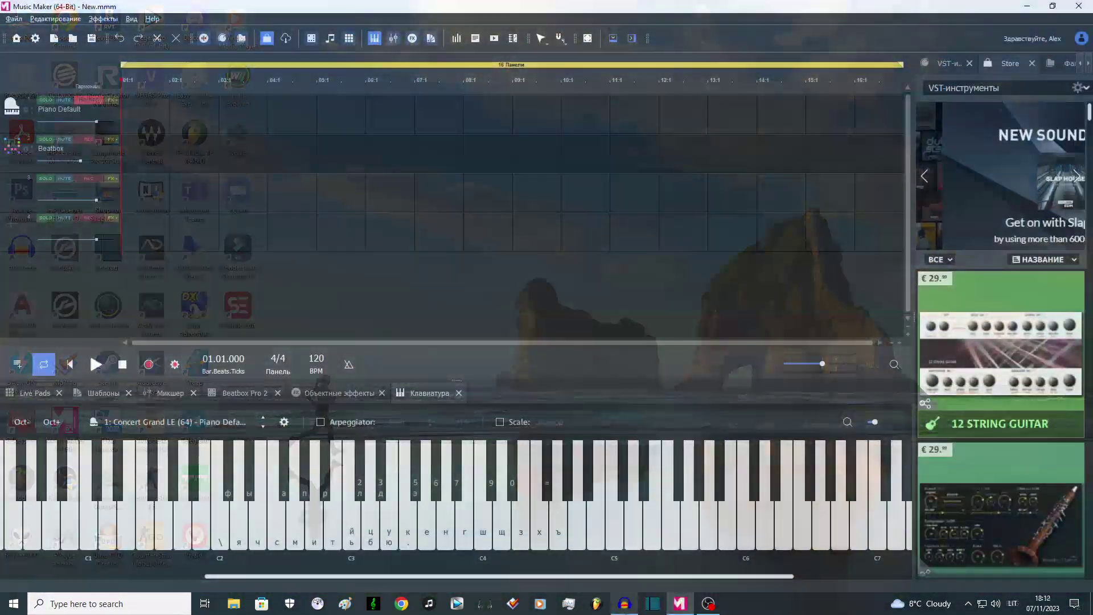
key(space)
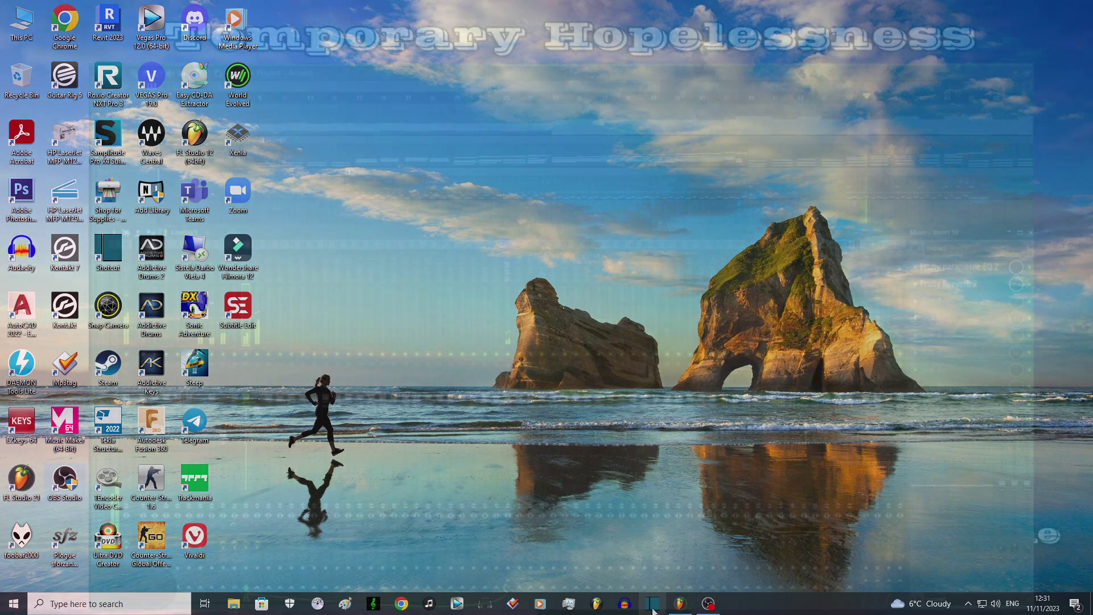
click(179, 280)
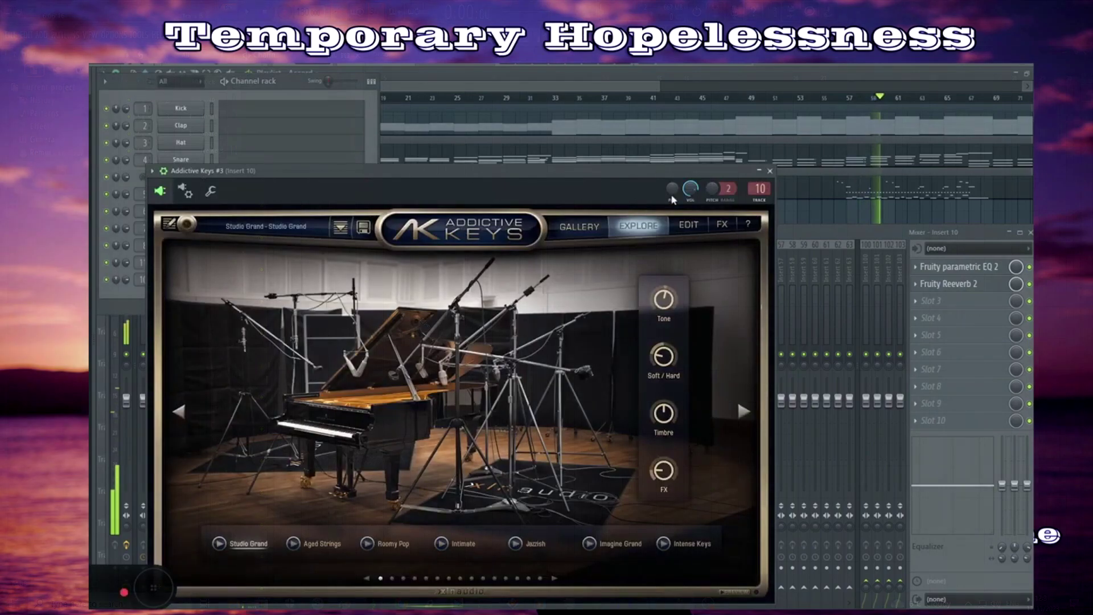
Create an automation clip for the channel volume of Addictive Keys #3 in FL Studio.
right_click(690, 194)
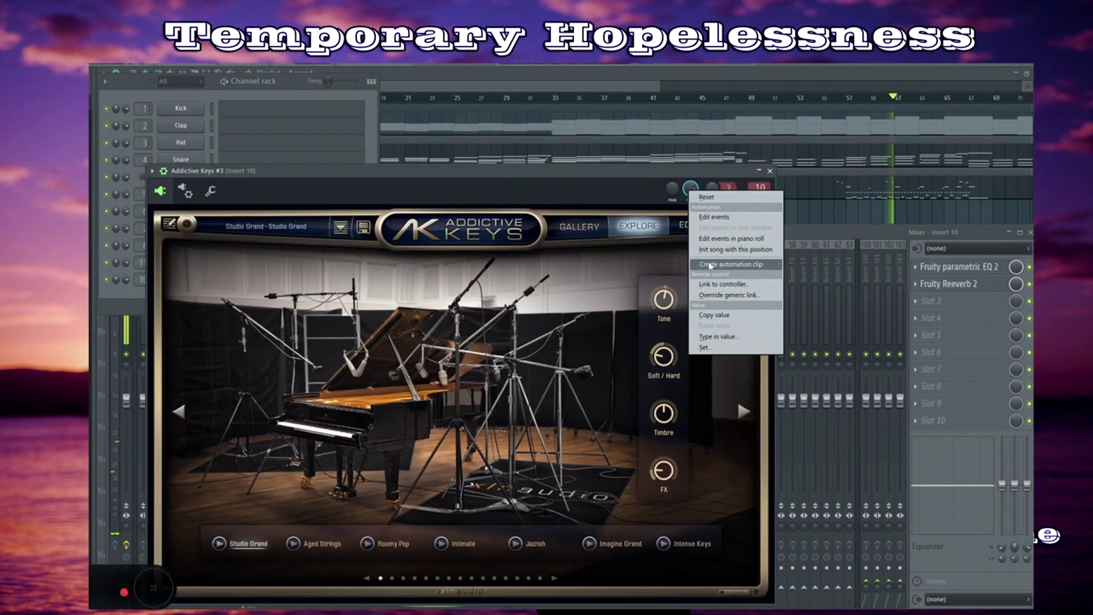
click(734, 265)
click(507, 73)
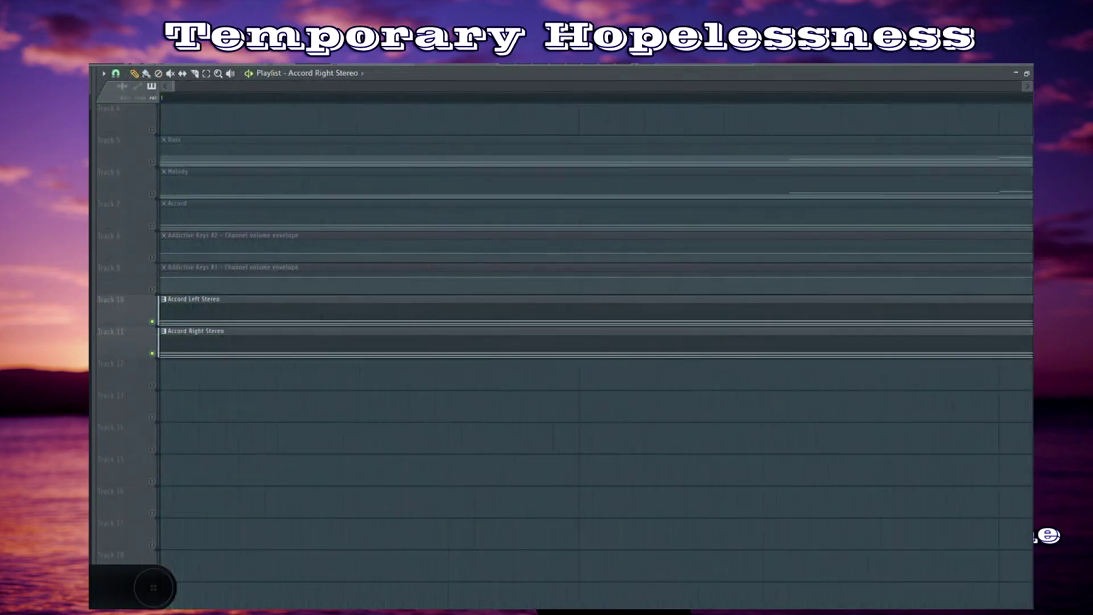
drag(200, 337, 208, 340)
drag(173, 86, 175, 86)
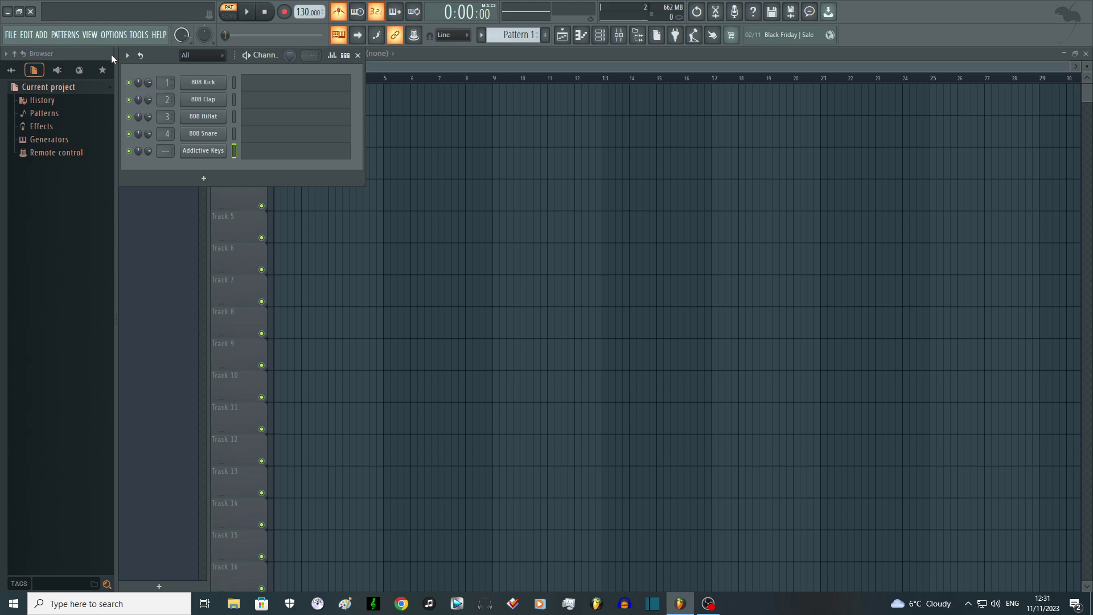
Examine the buffer length options of the FL Studio ASIO driver in the audio settings and close the settings.
click(114, 36)
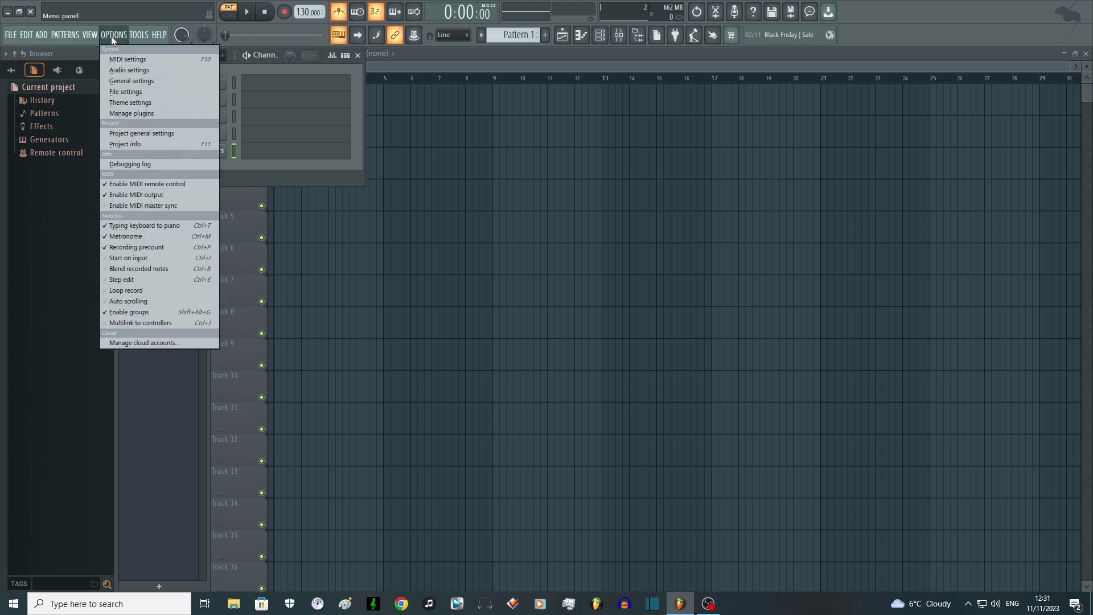
click(129, 70)
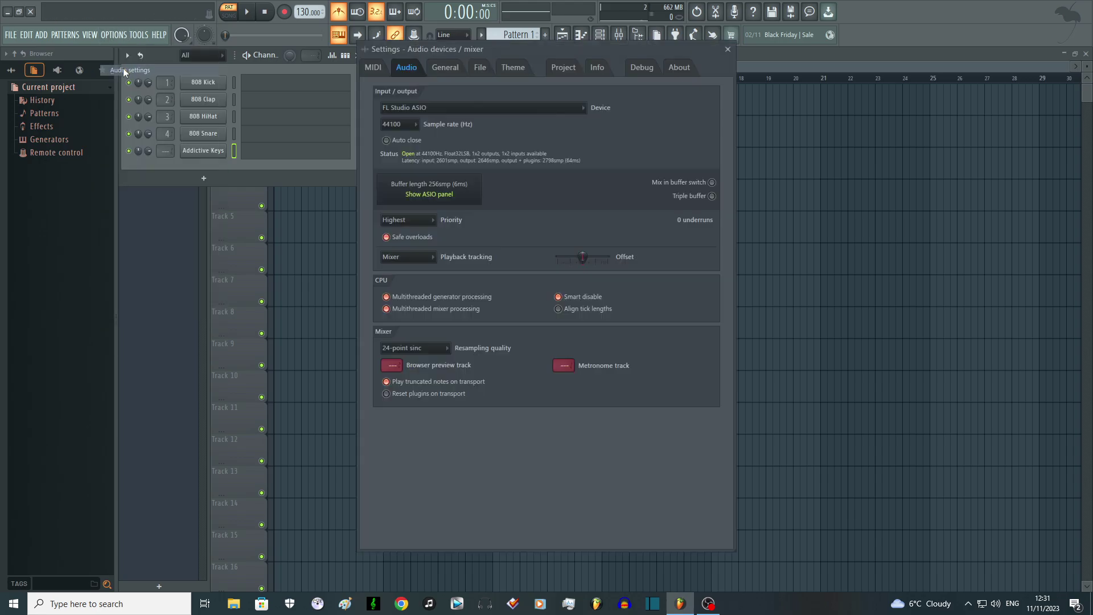
click(440, 194)
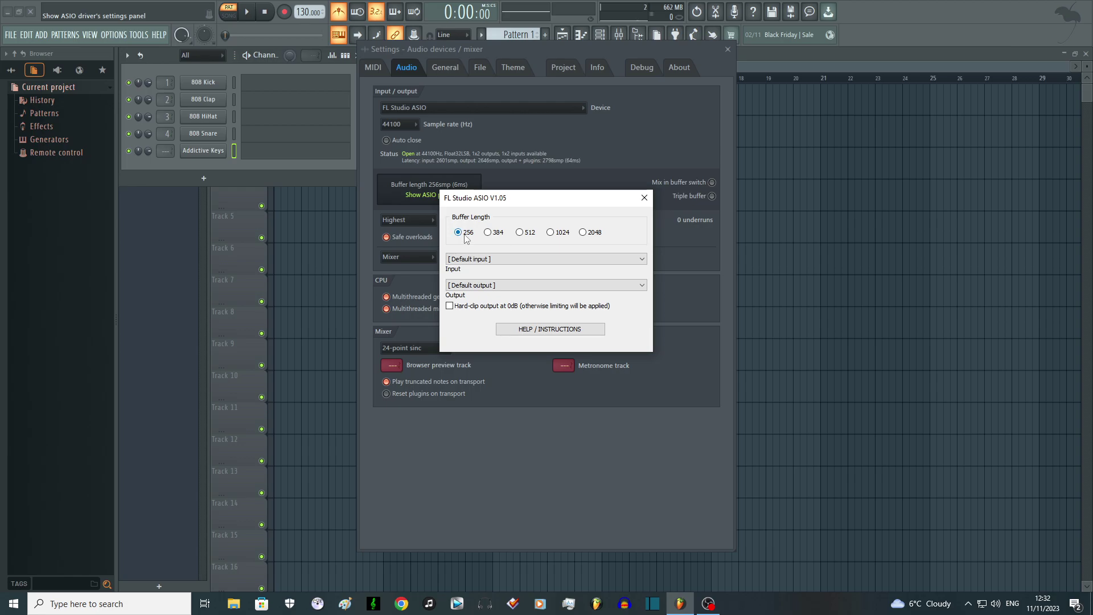
click(645, 198)
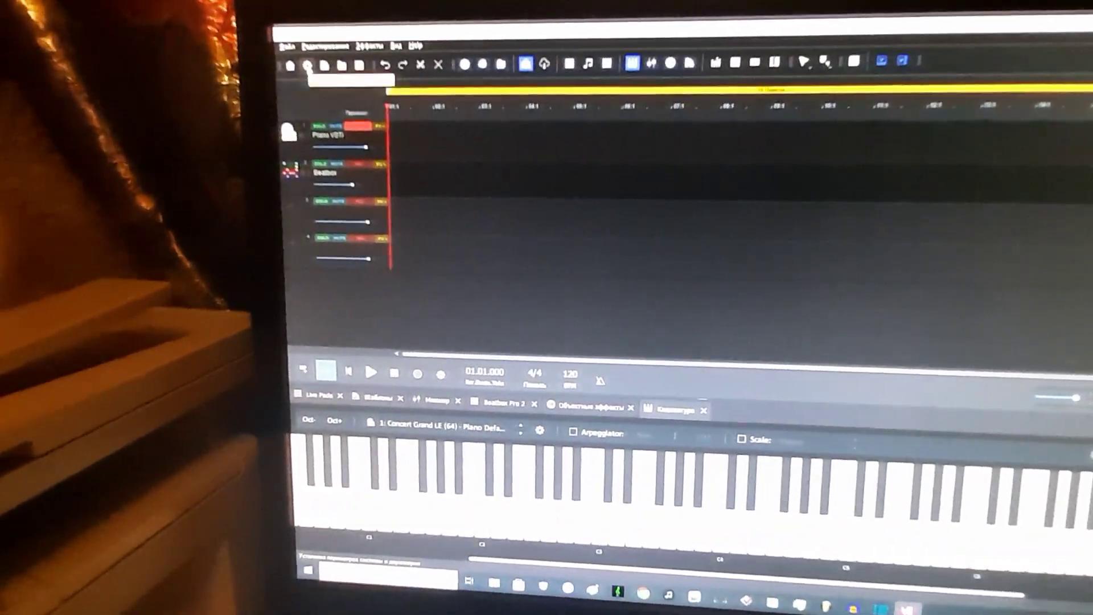
click(308, 65)
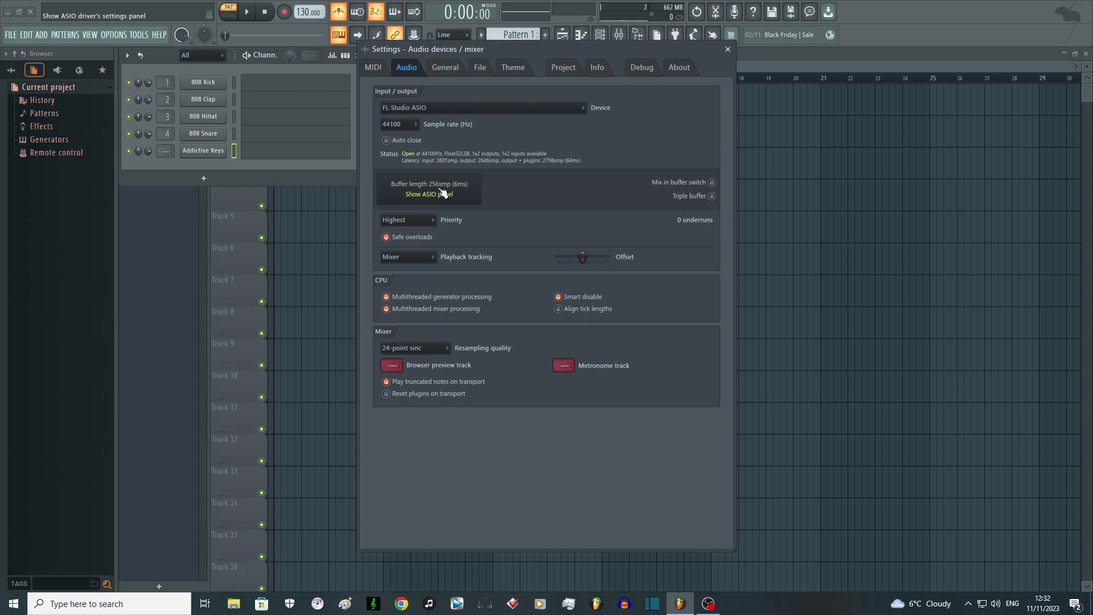
click(728, 49)
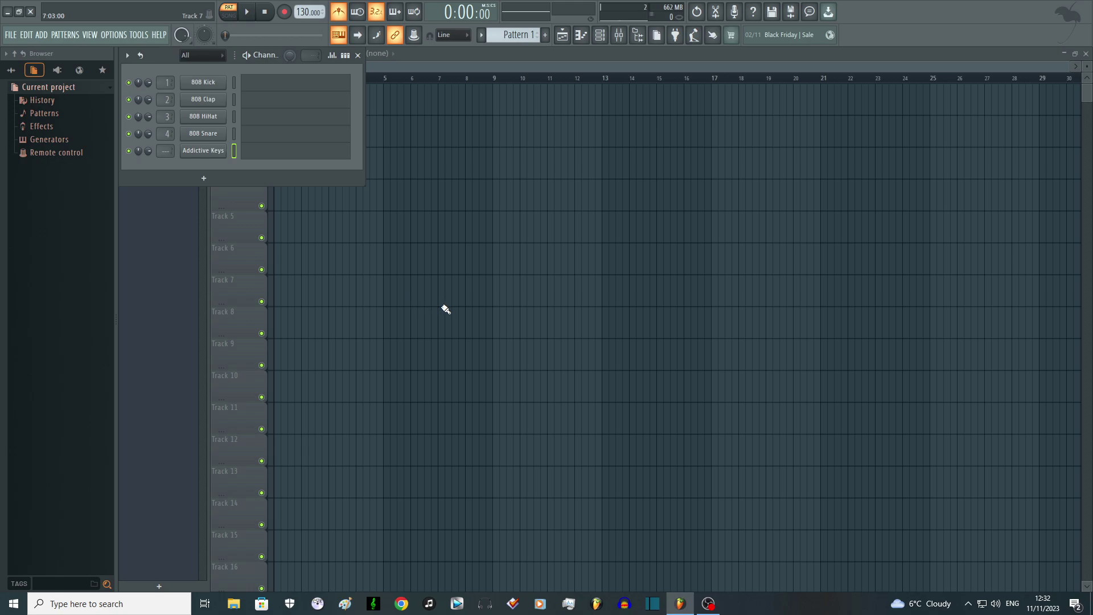
Bring up the recording devices in the Windows Sound settings and show disabled devices.
right_click(996, 603)
click(969, 571)
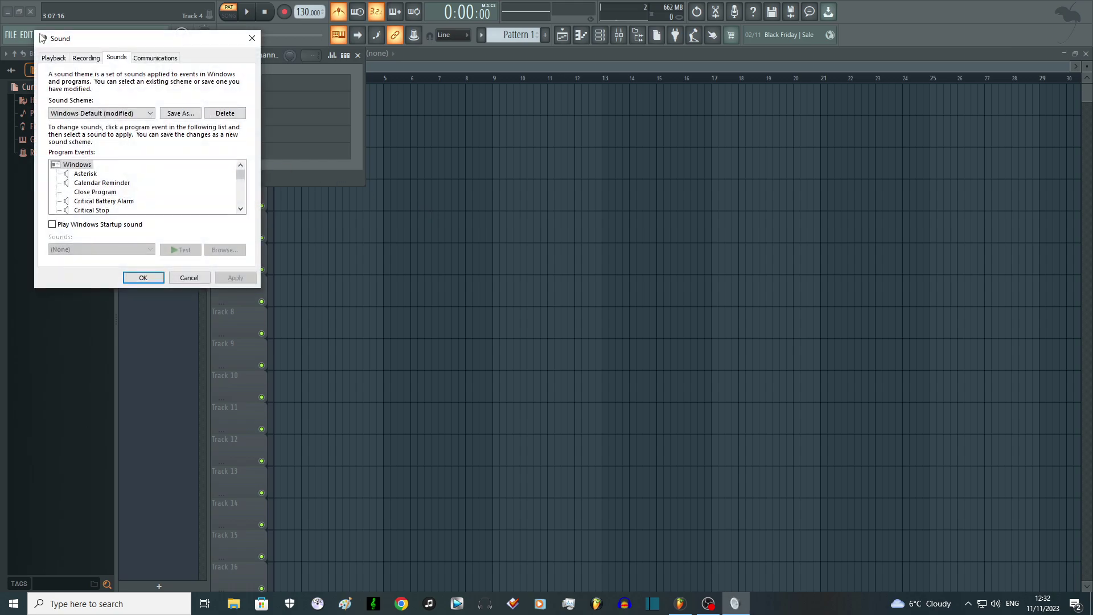
click(87, 57)
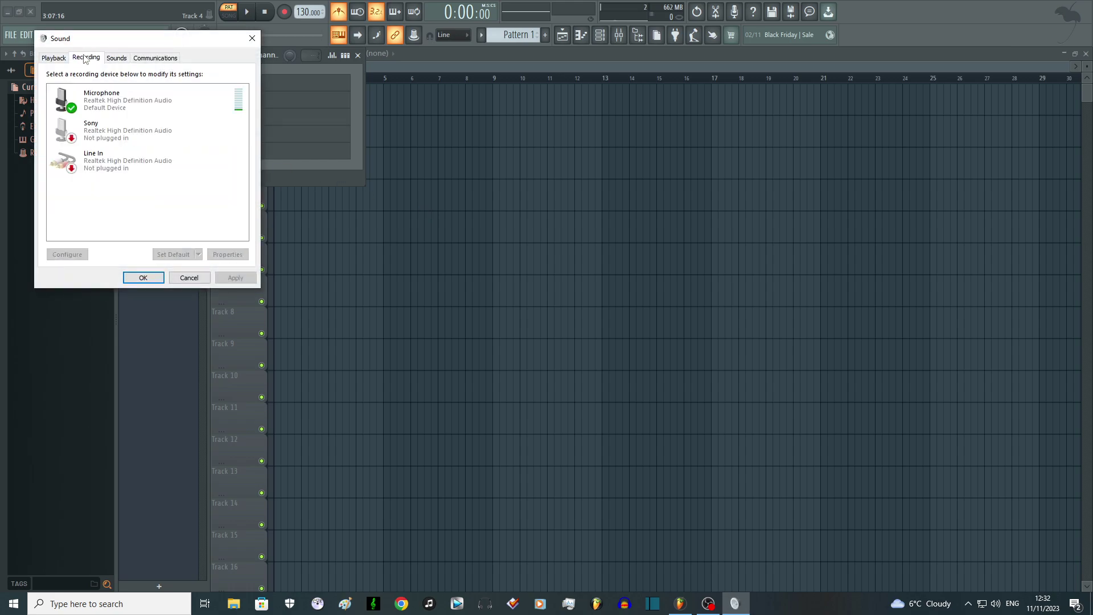
right_click(115, 197)
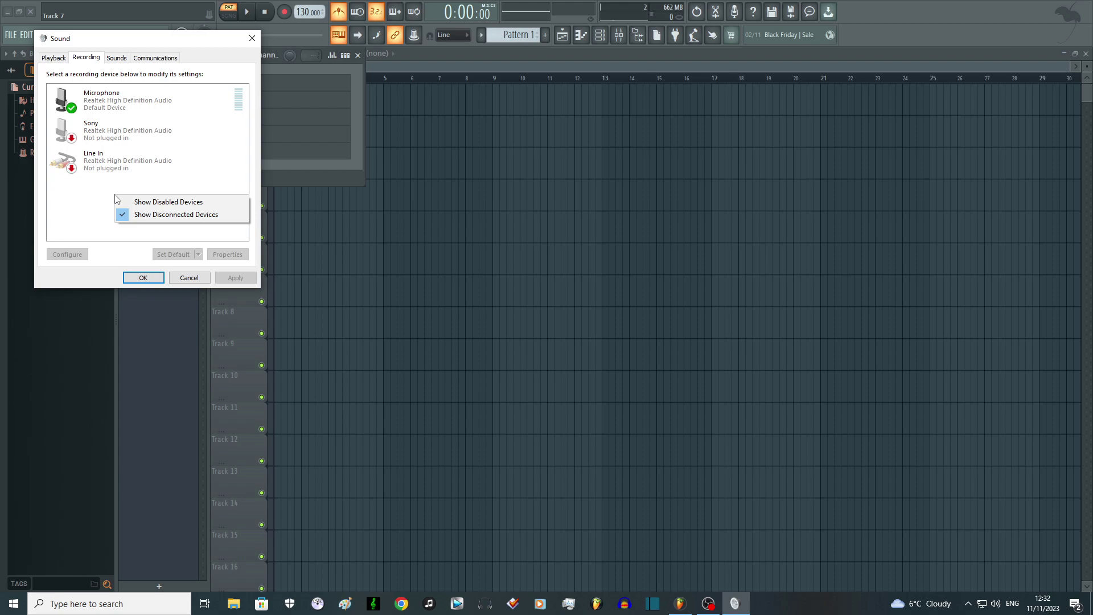
click(146, 202)
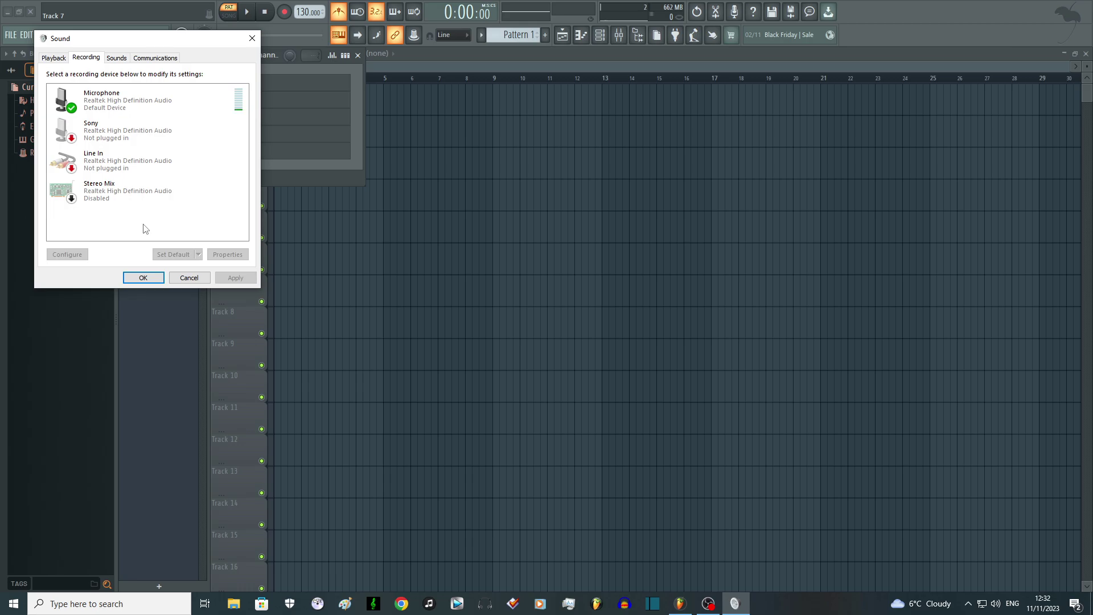
Enable the Stereo Mix recording device and confirm the sound settings.
right_click(123, 192)
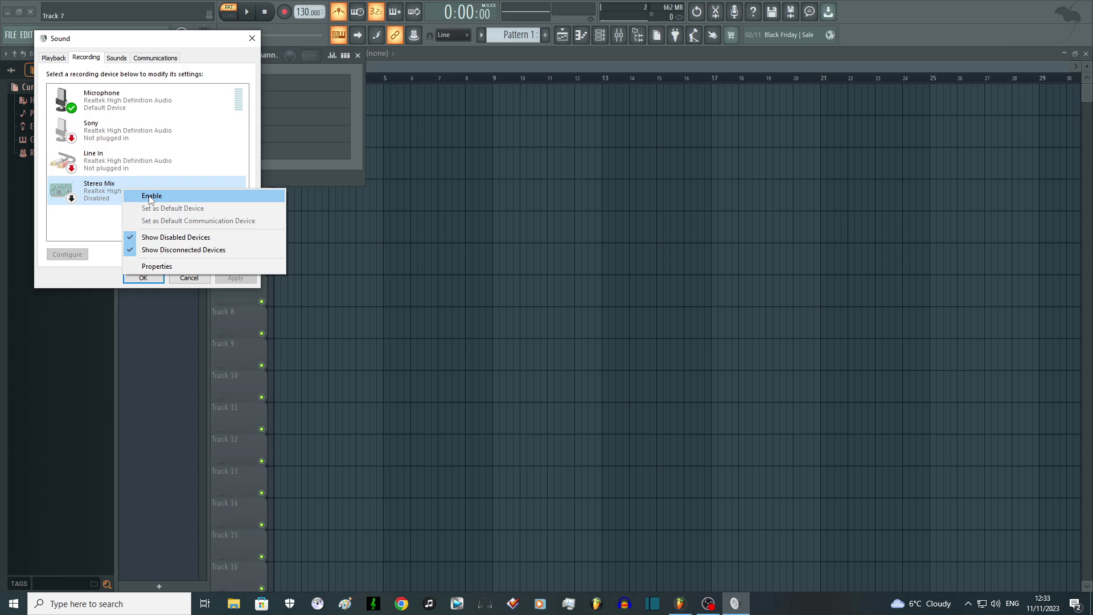
click(151, 196)
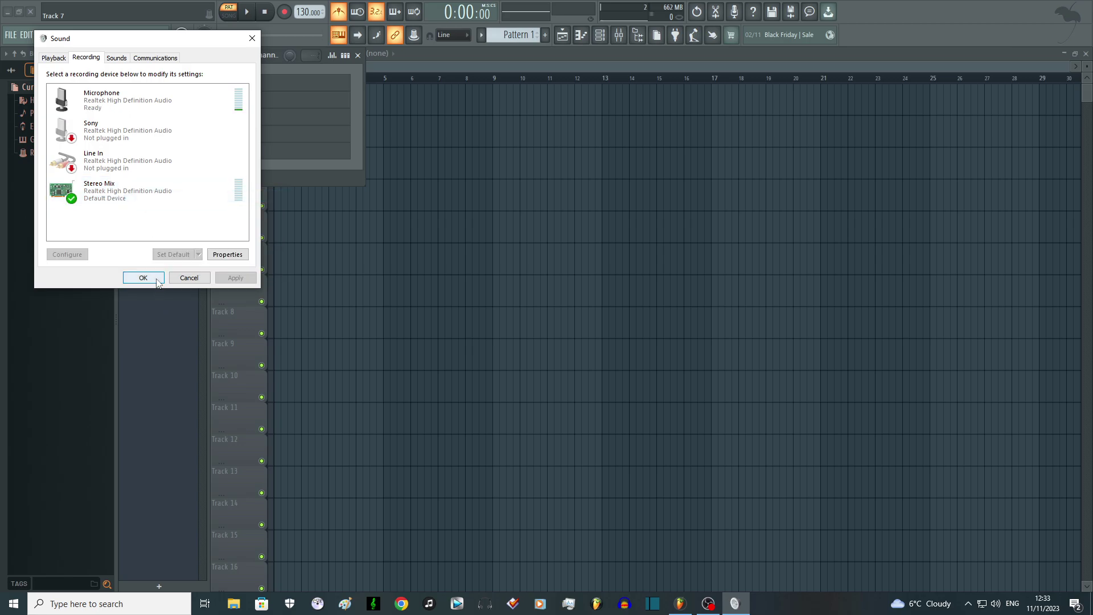
click(157, 282)
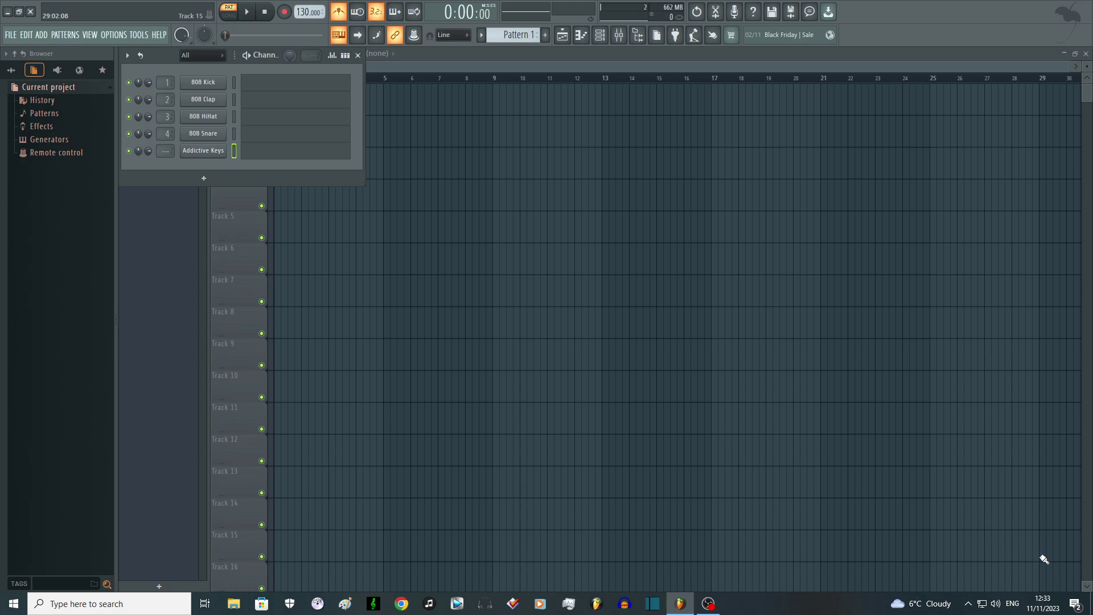
Switch to Audacity and set the recording device to Stereo Mix (Realtek High Defini).
click(680, 603)
double_click(35, 245)
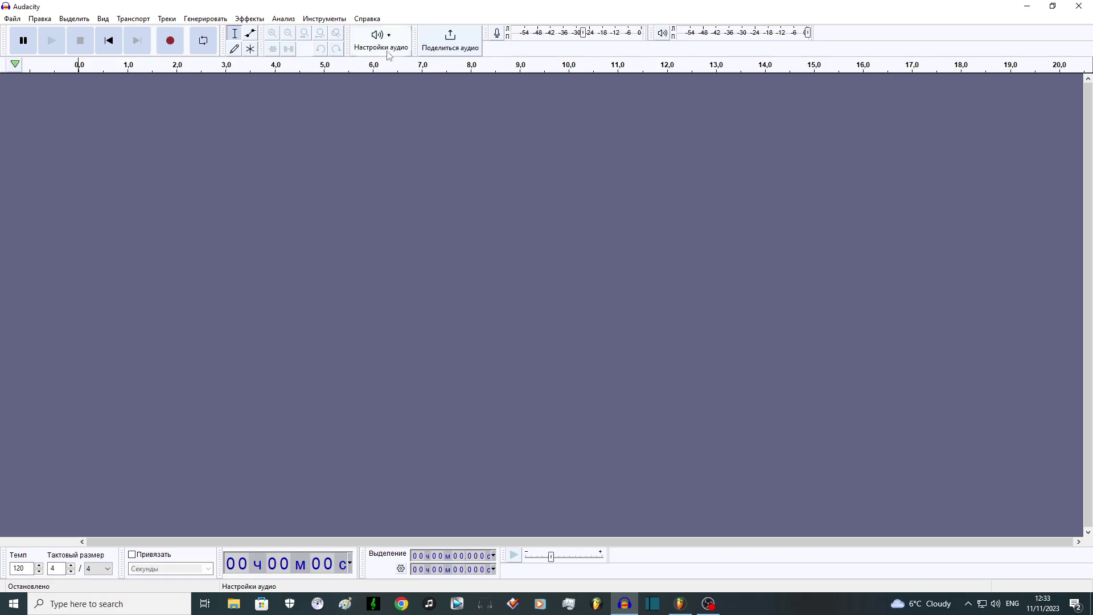
click(389, 47)
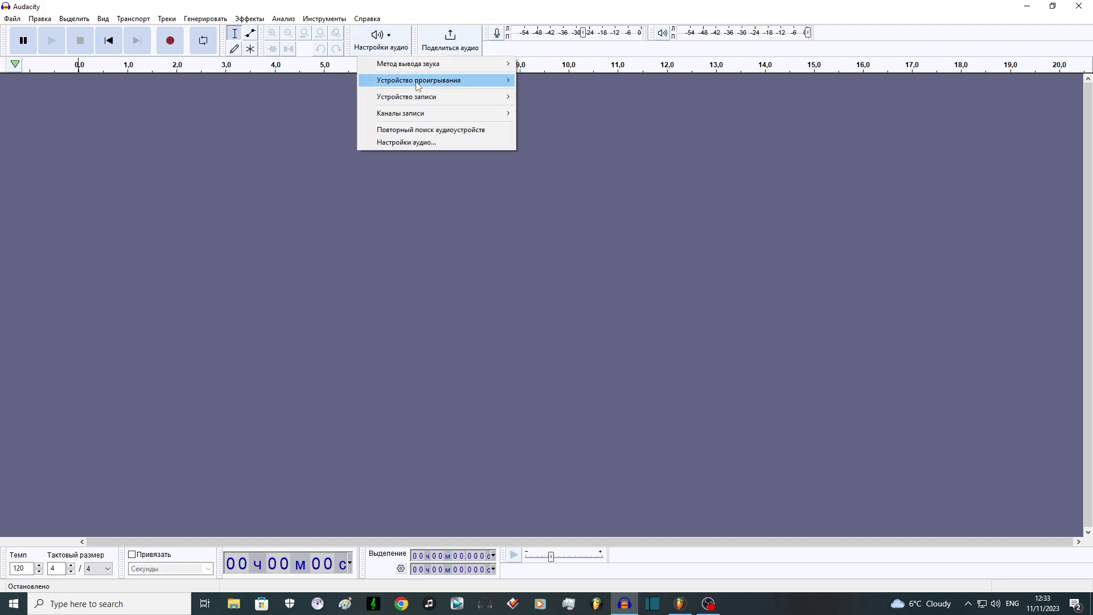
mouse_move(450, 85)
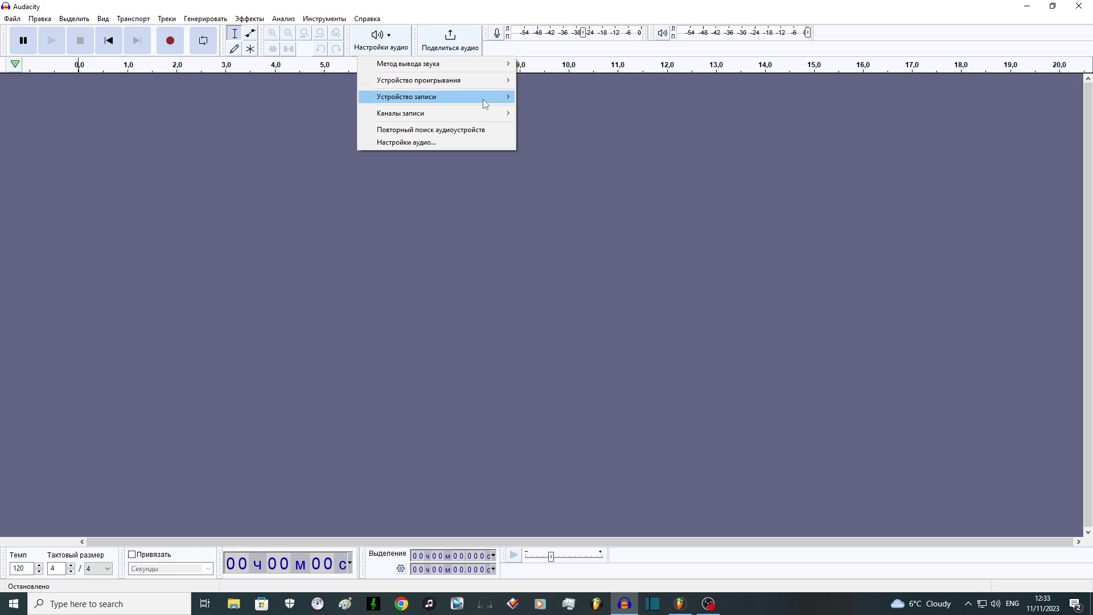
mouse_move(485, 104)
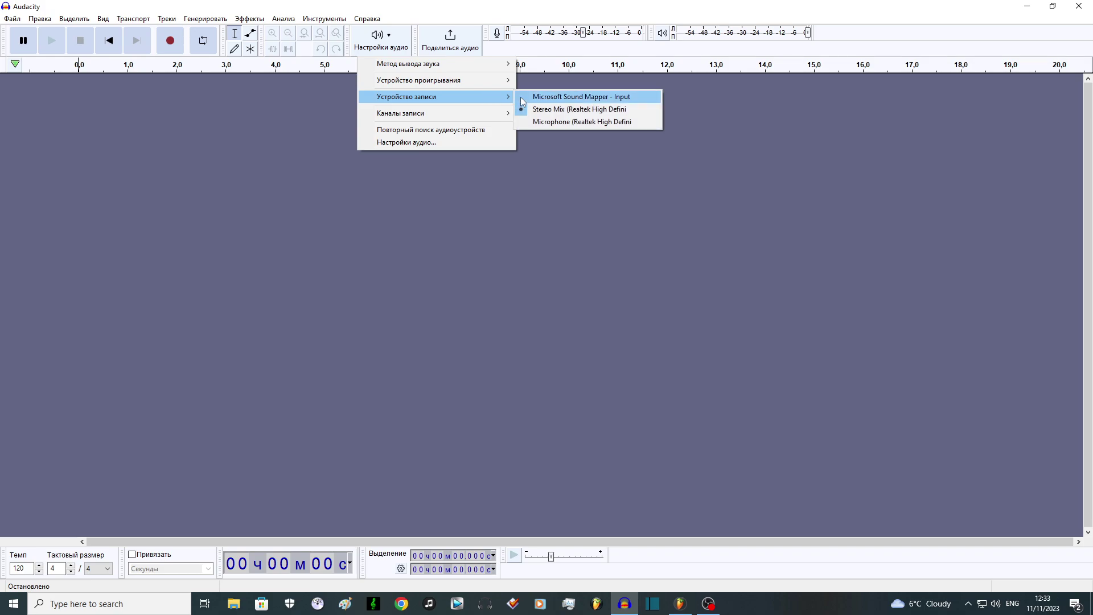
click(551, 113)
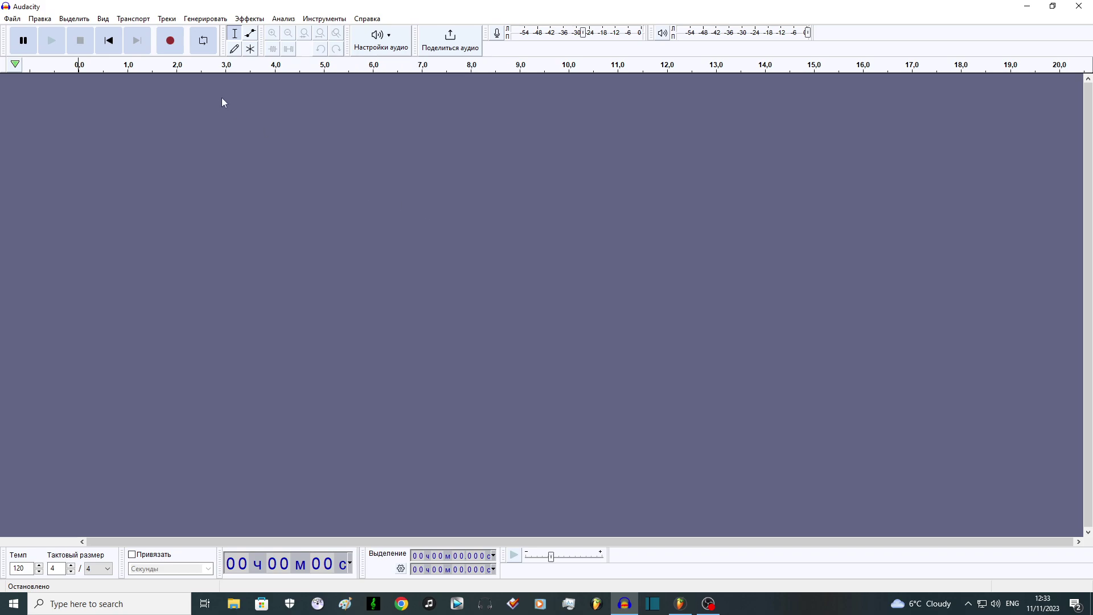
Record a test audio track about 20 seconds long and delete it.
click(174, 49)
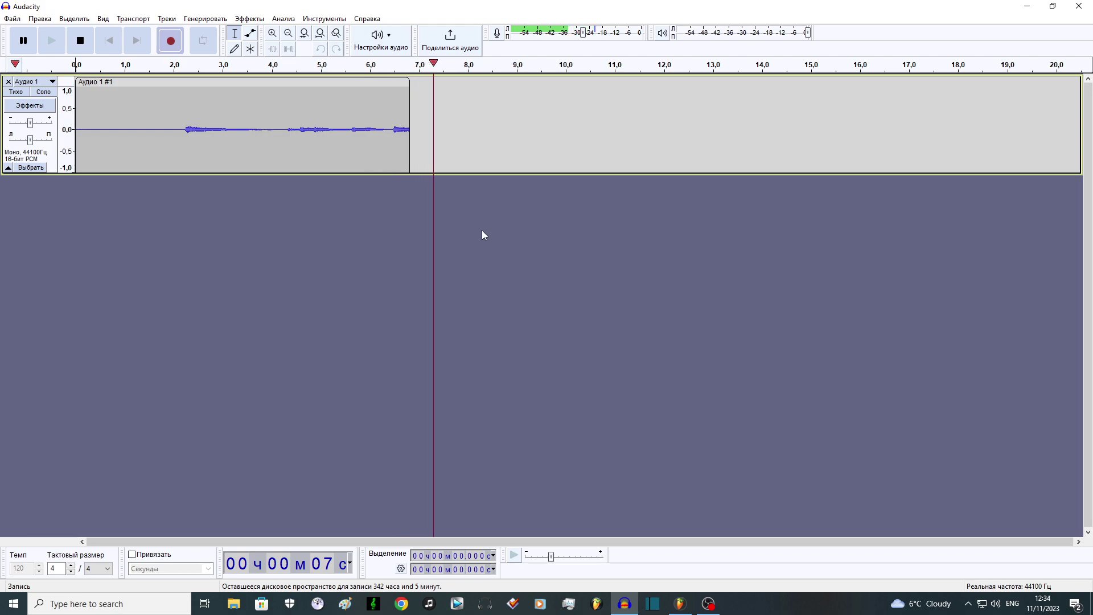
key(space)
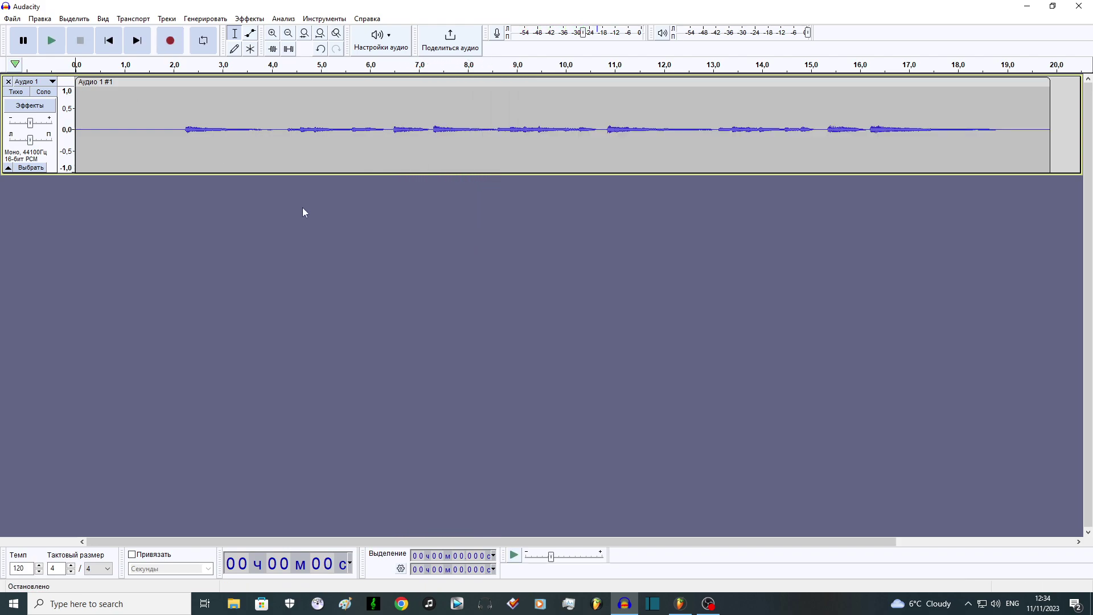
click(8, 82)
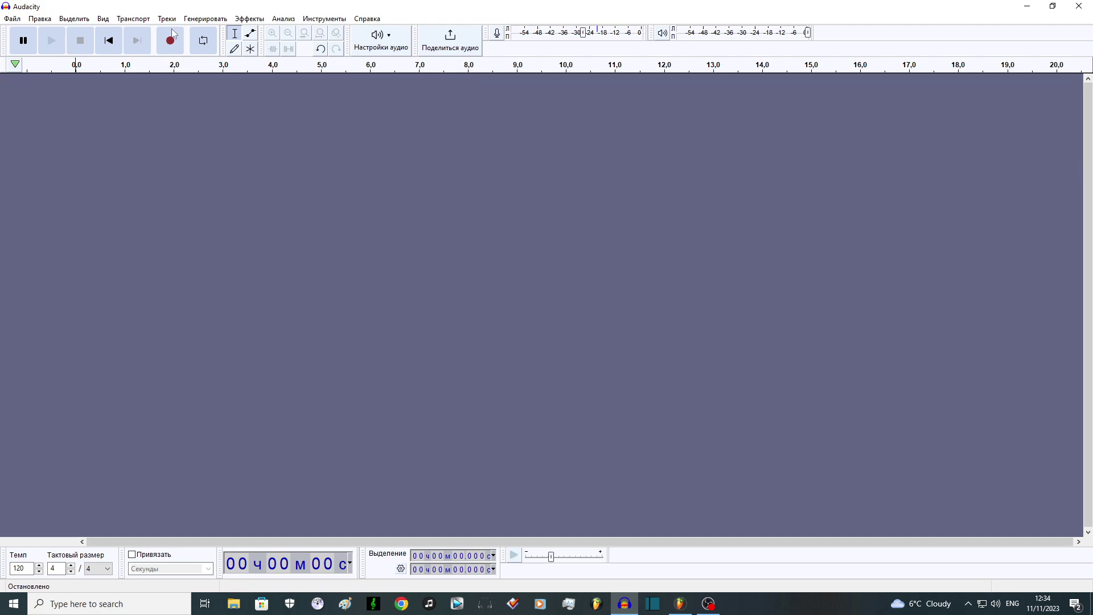
Generate a 16-bar metronome rhythm track at 80 BPM with 4 beats per bar and play back its beginning.
click(213, 19)
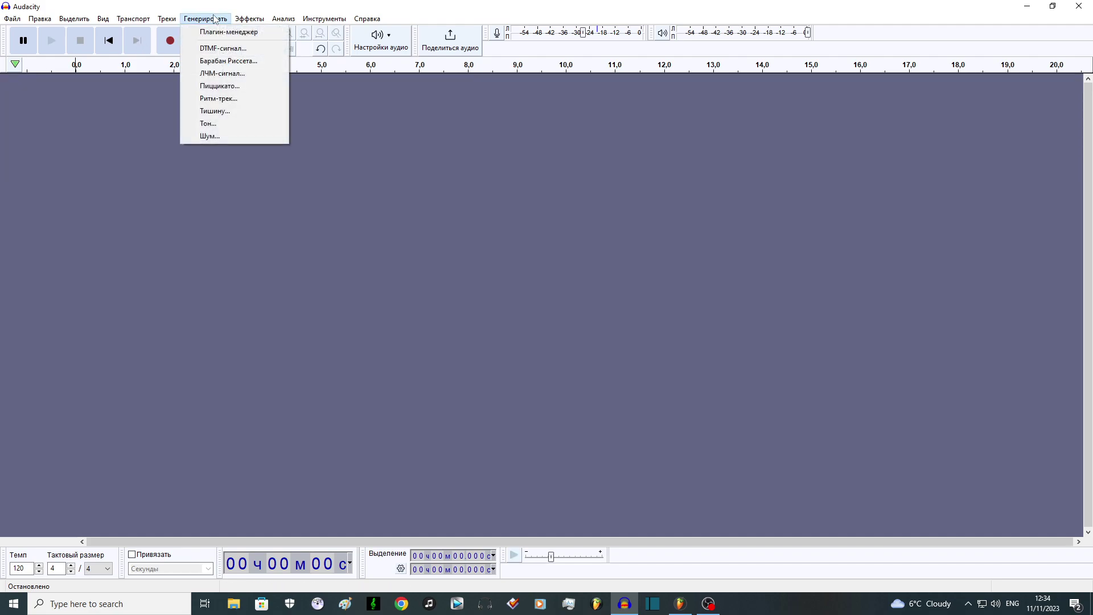
click(221, 99)
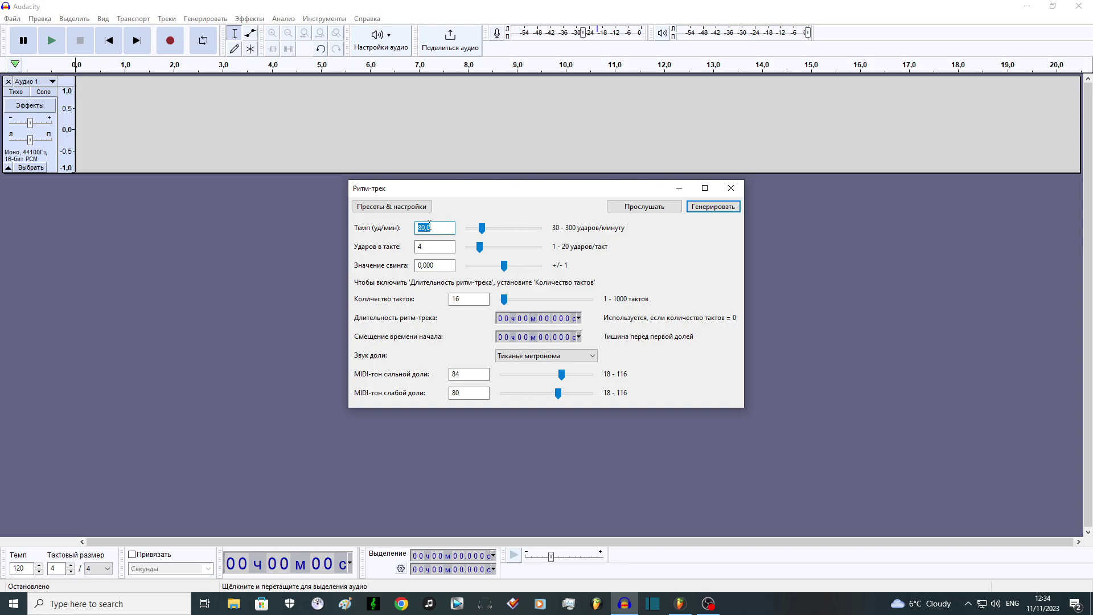
click(712, 206)
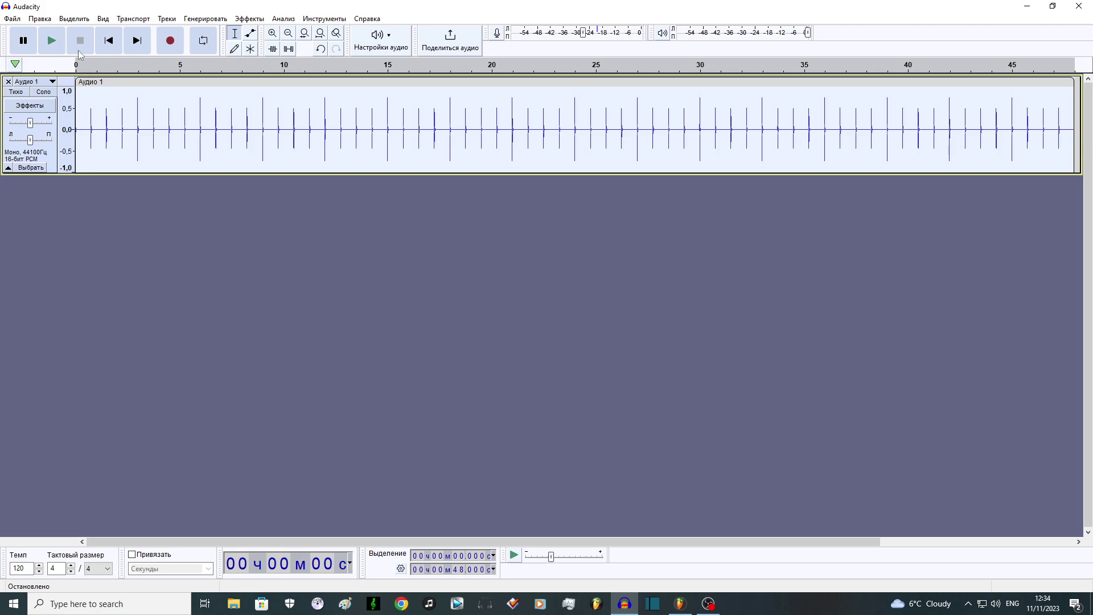
click(53, 40)
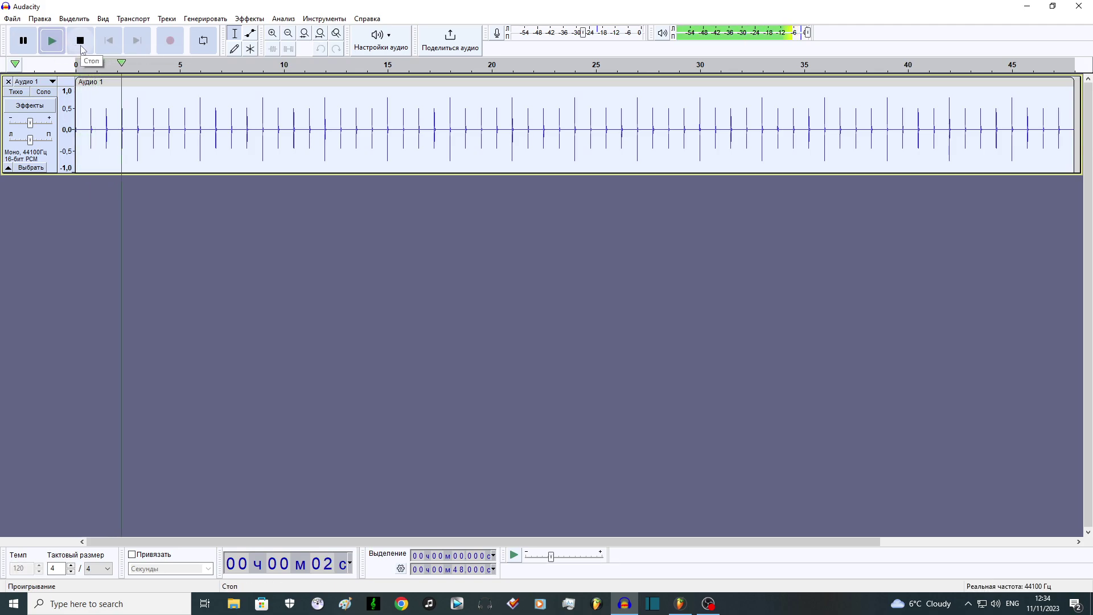
click(82, 48)
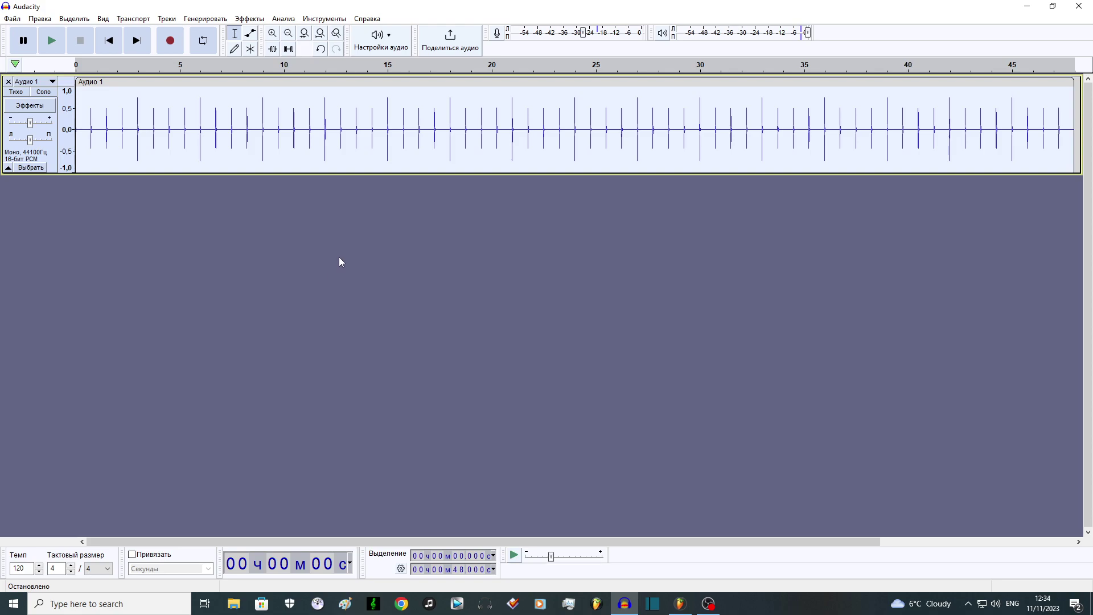
Set the recording channels to 2 (stereo).
click(383, 41)
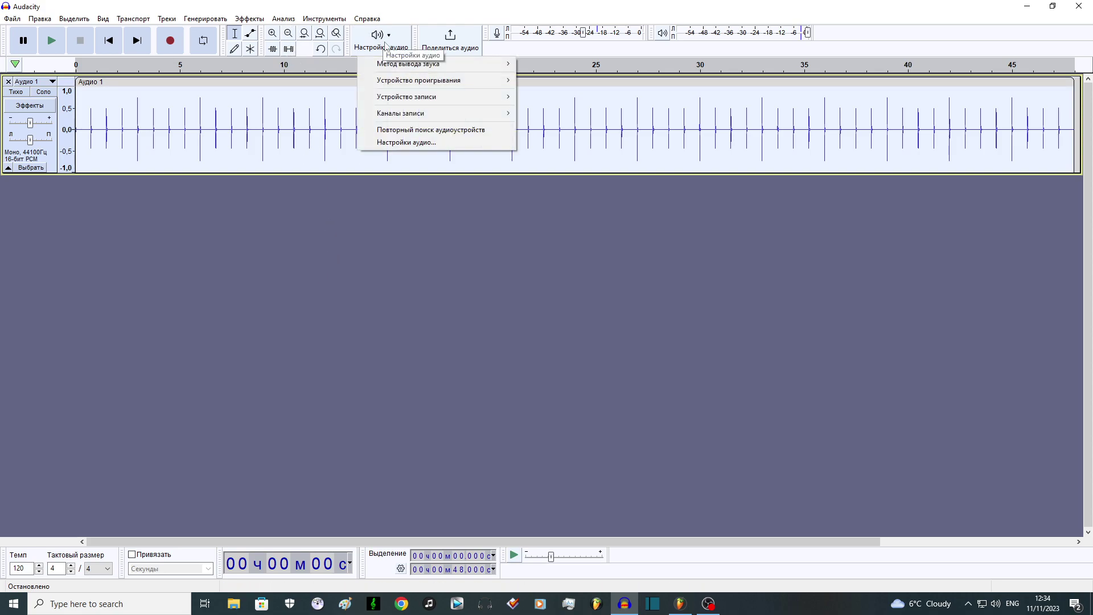
mouse_move(424, 119)
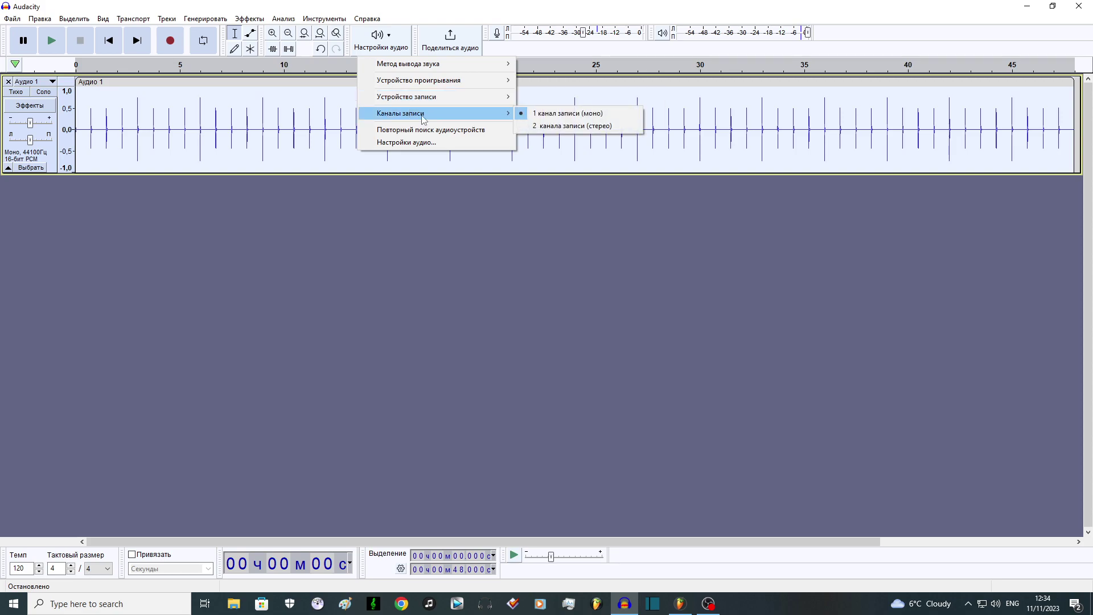
click(577, 126)
Pan the rhythm track fully to the left channel.
mouse_move(32, 126)
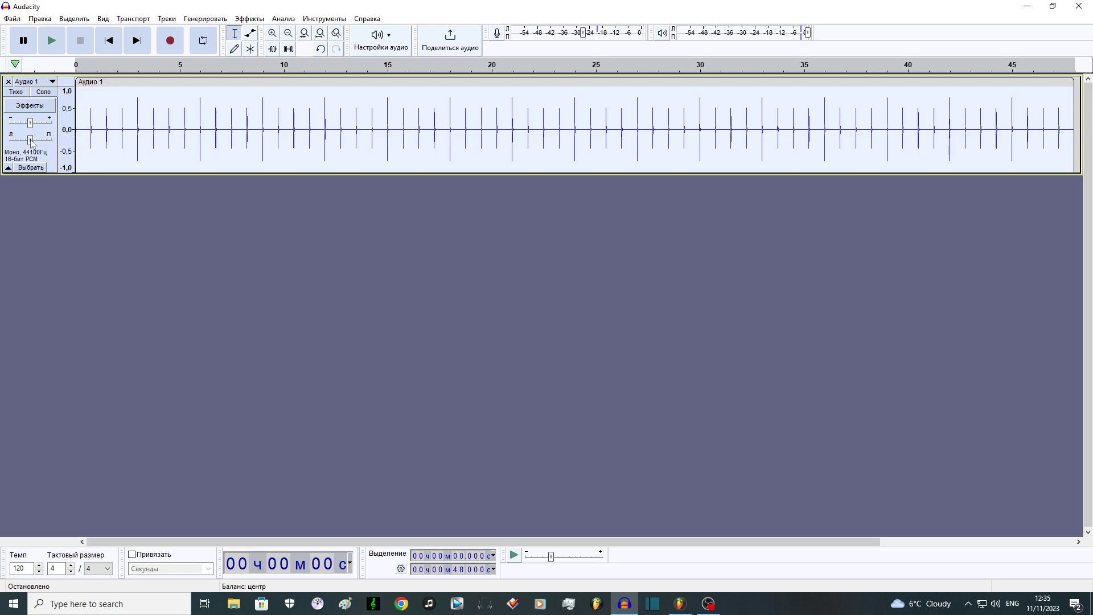
drag(31, 141, 2, 149)
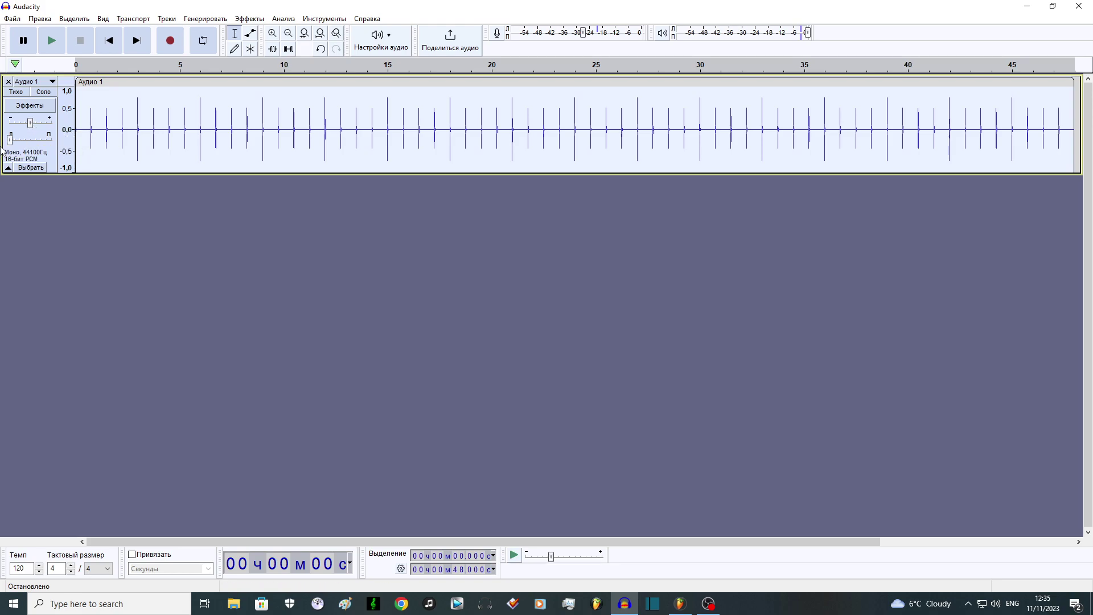
Record a stereo instrument take about 26 seconds long over the metronome and play back its beginning with the rhythm track muted.
click(171, 41)
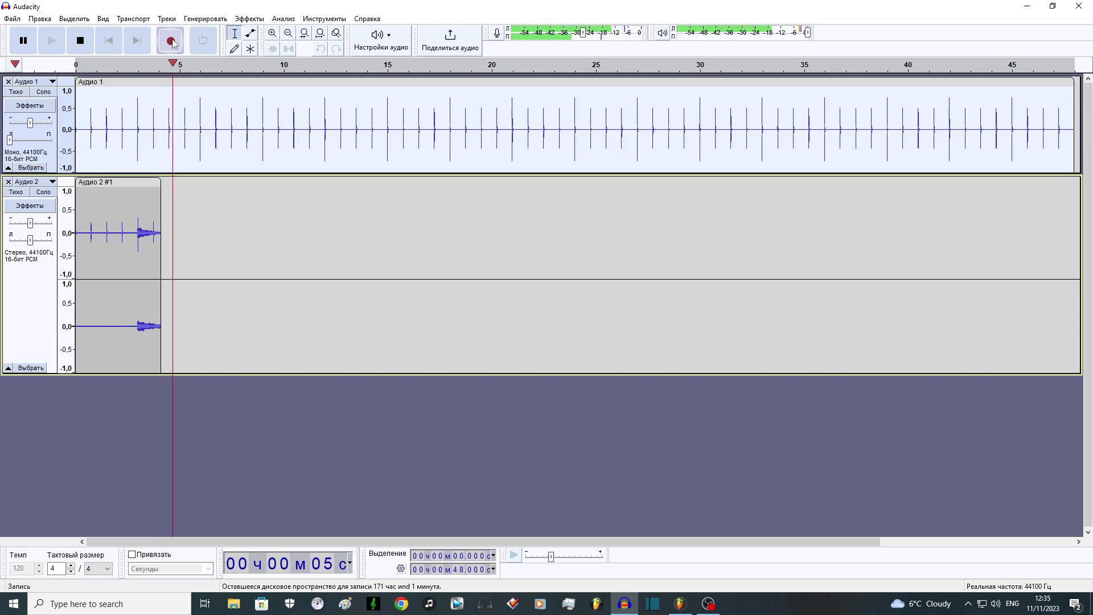
click(11, 98)
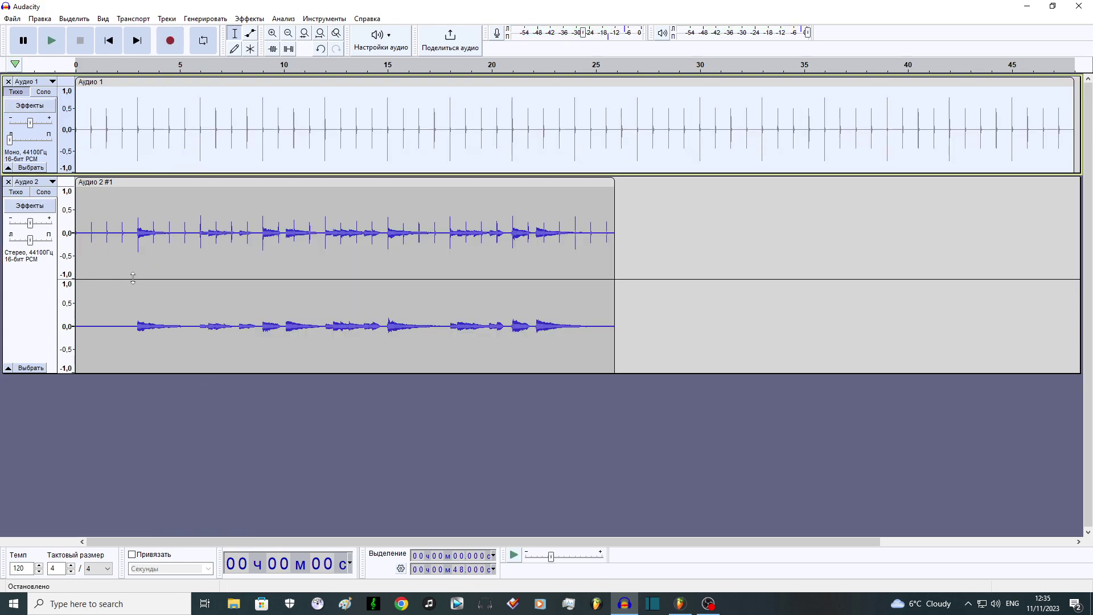
click(127, 279)
click(53, 43)
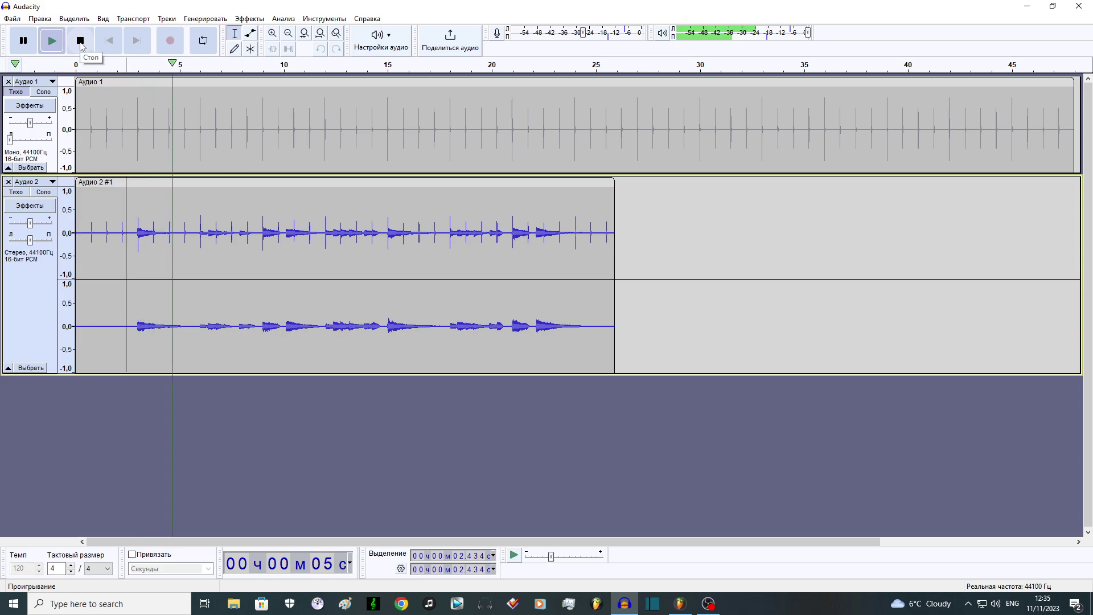
click(81, 42)
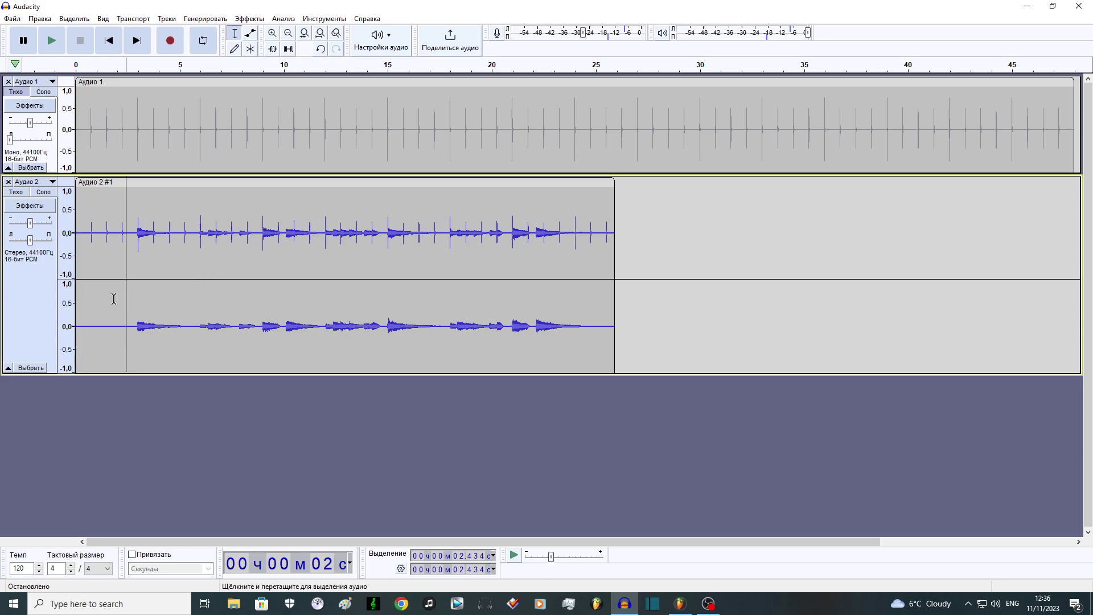
Split the recorded stereo track into separate channel tracks and delete the left-channel one containing the metronome.
right_click(27, 276)
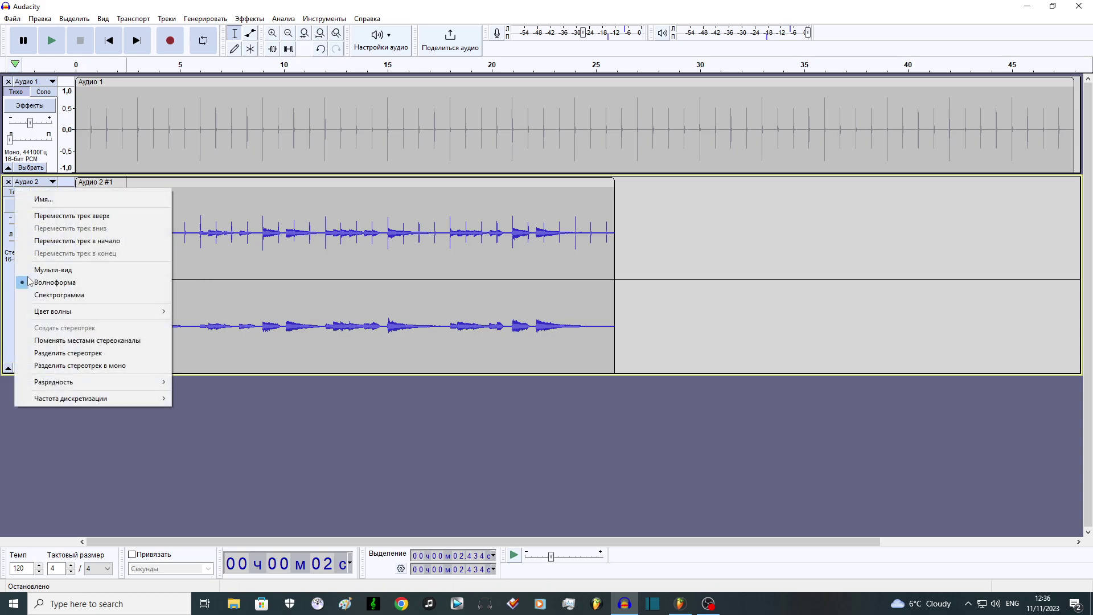
click(85, 354)
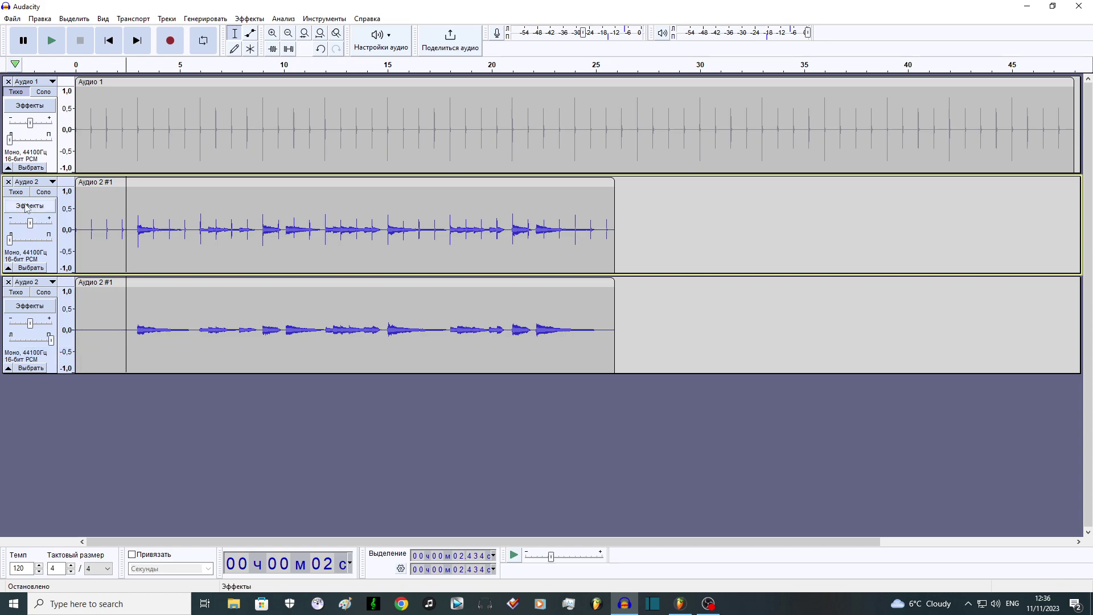
click(9, 183)
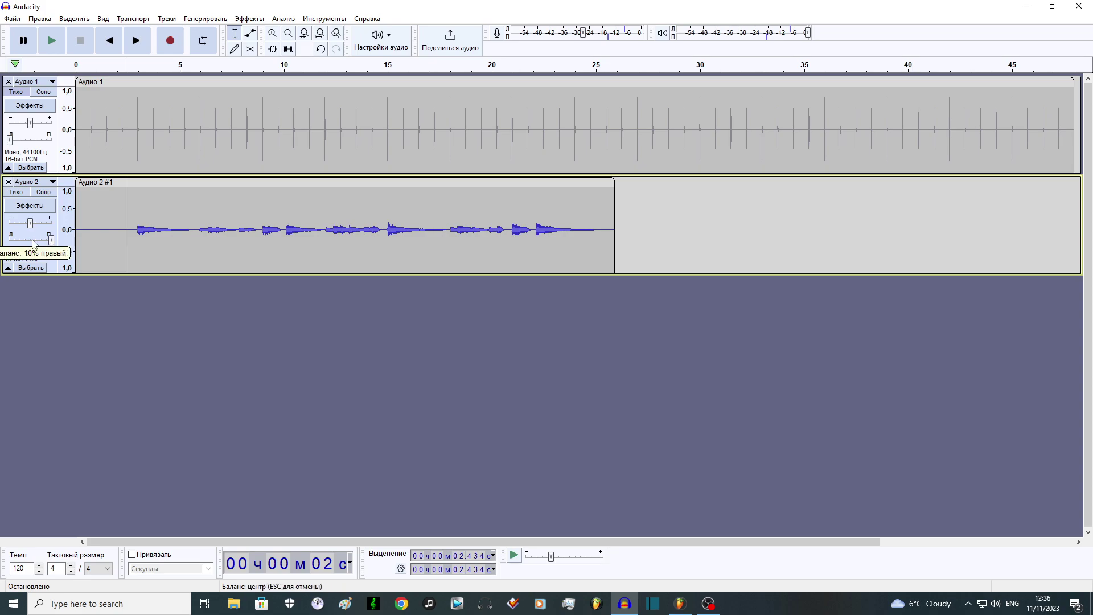
Center the remaining instrument track's pan and raise its gain to about 14 dB, playing it back to compare the loudness.
click(51, 41)
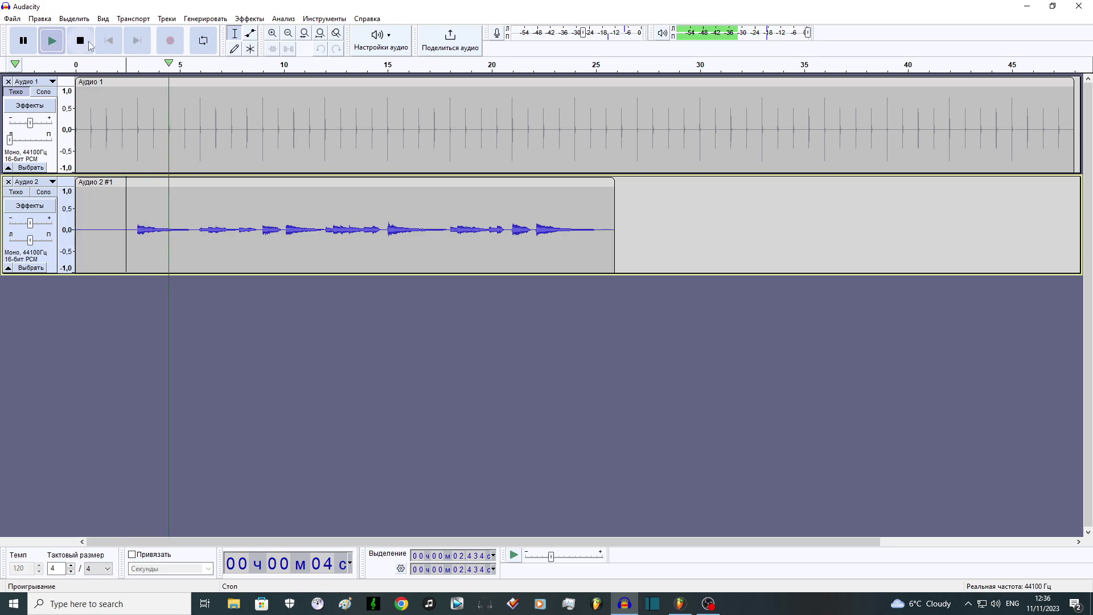
key(space)
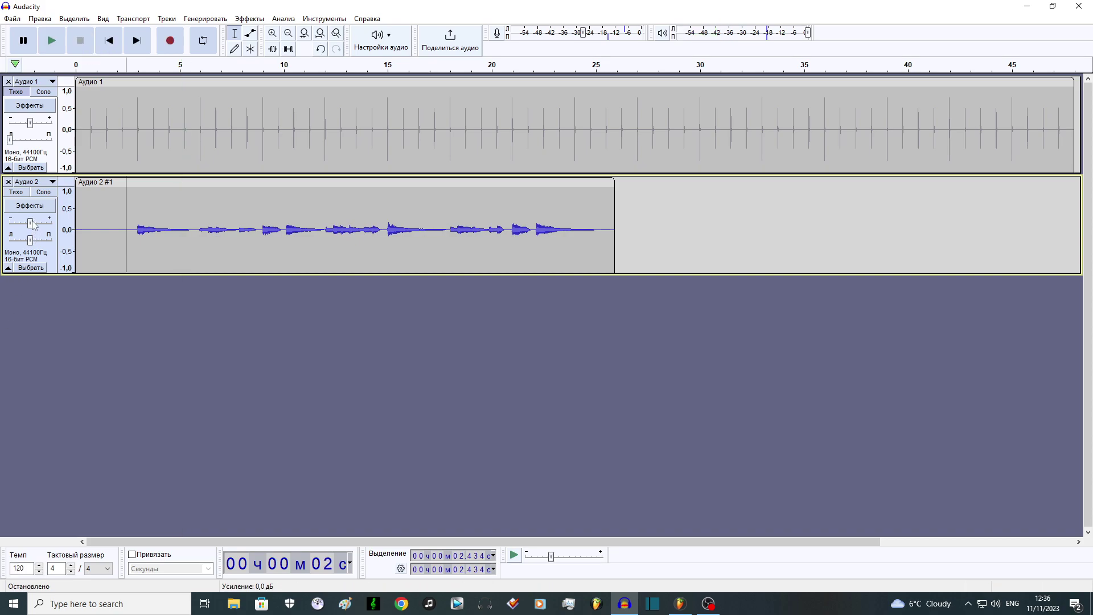
drag(33, 224, 49, 224)
key(space)
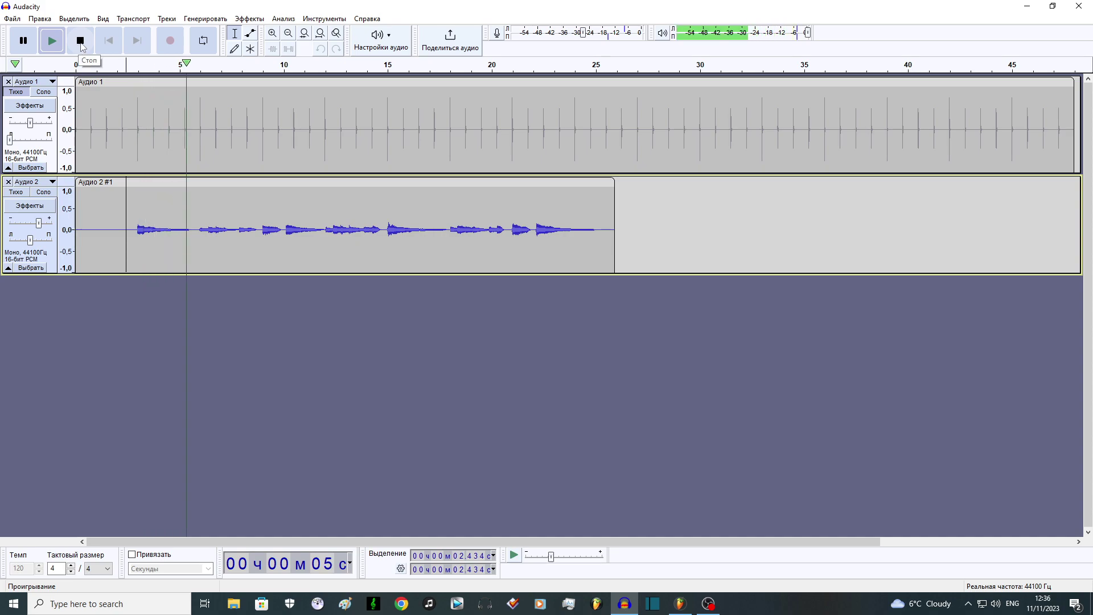
key(space)
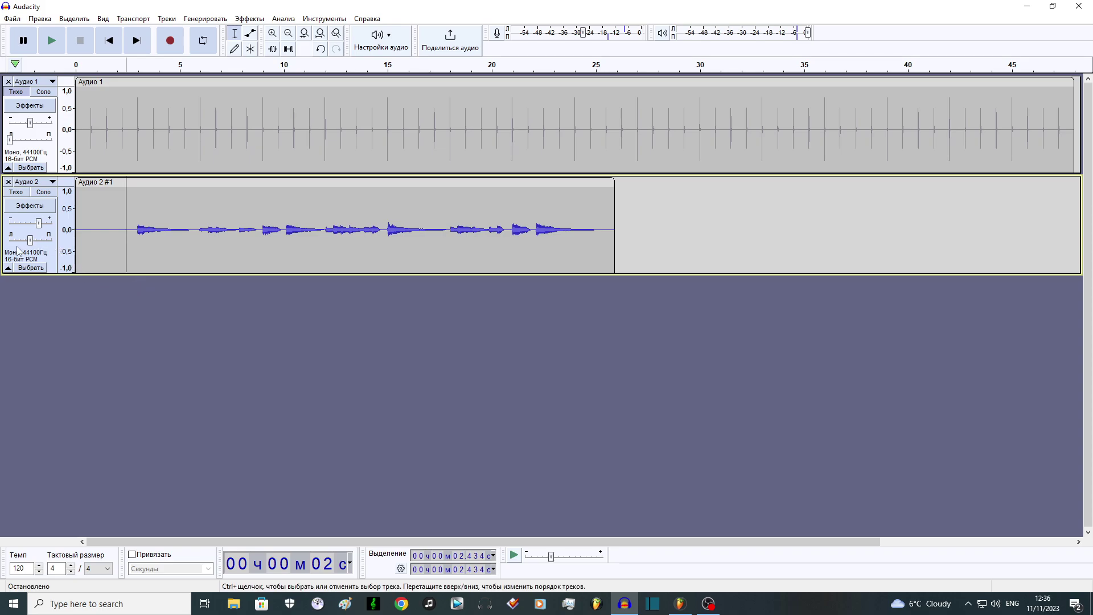
Duplicate the mono instrument track and pan the original fully right and the copy fully left.
click(43, 17)
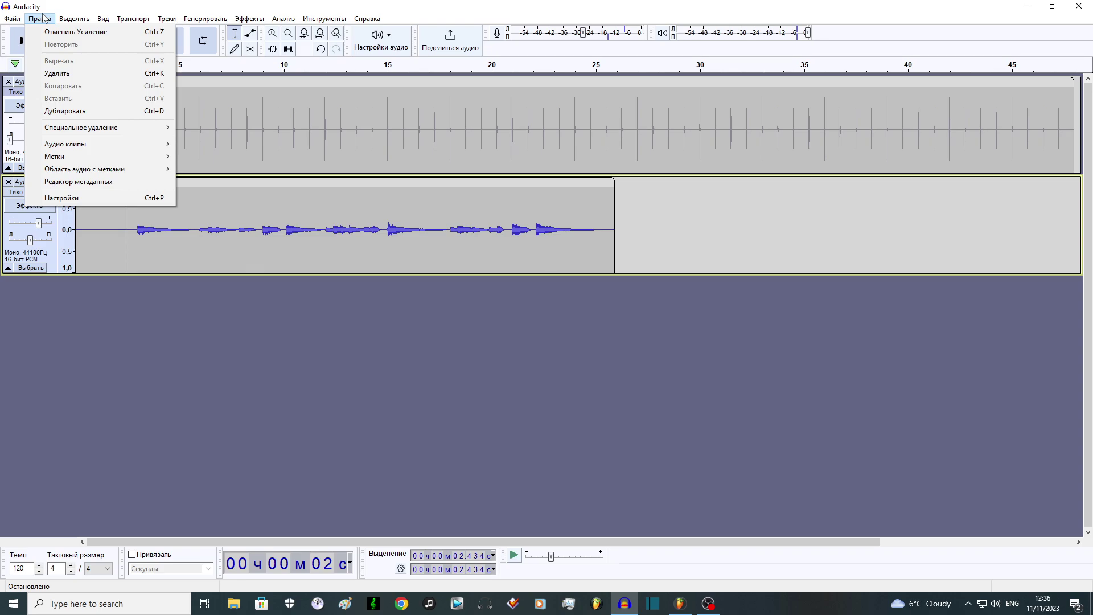
click(54, 251)
click(38, 19)
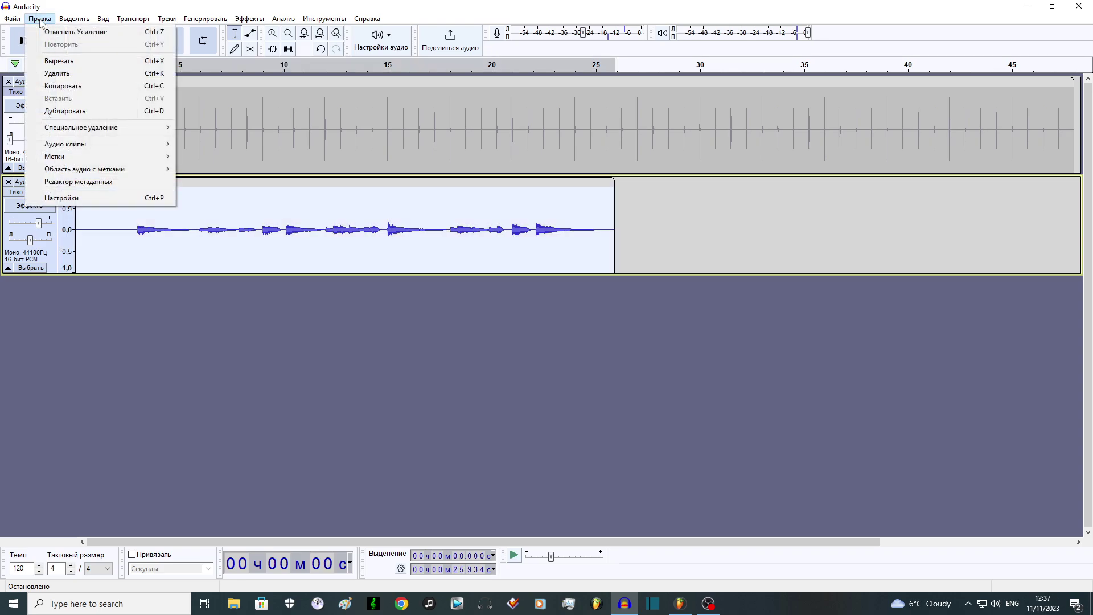
click(64, 111)
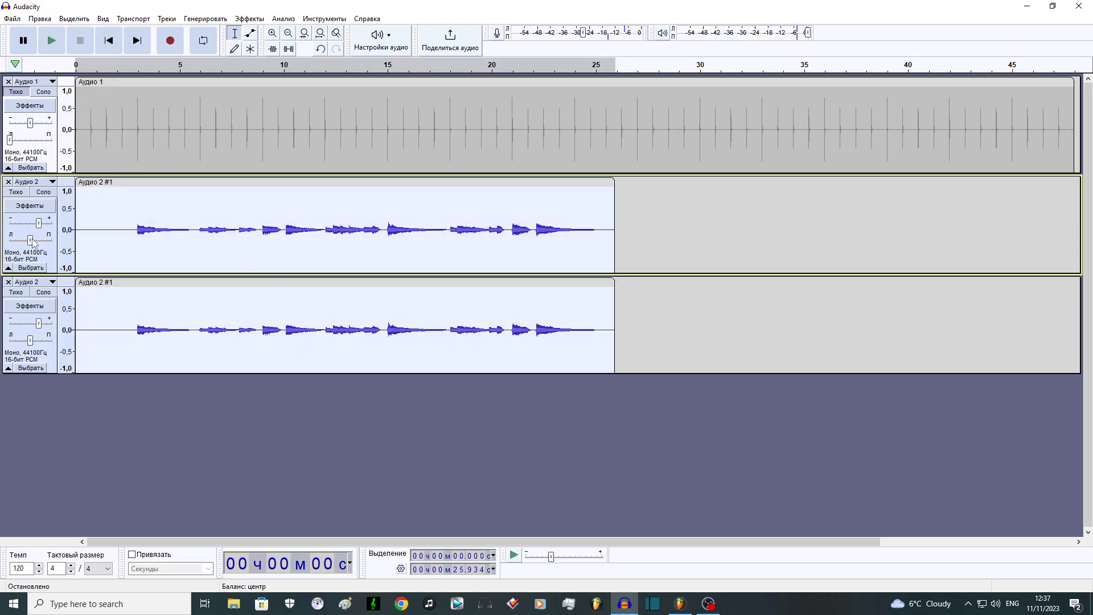
drag(31, 241, 85, 237)
drag(31, 340, 10, 341)
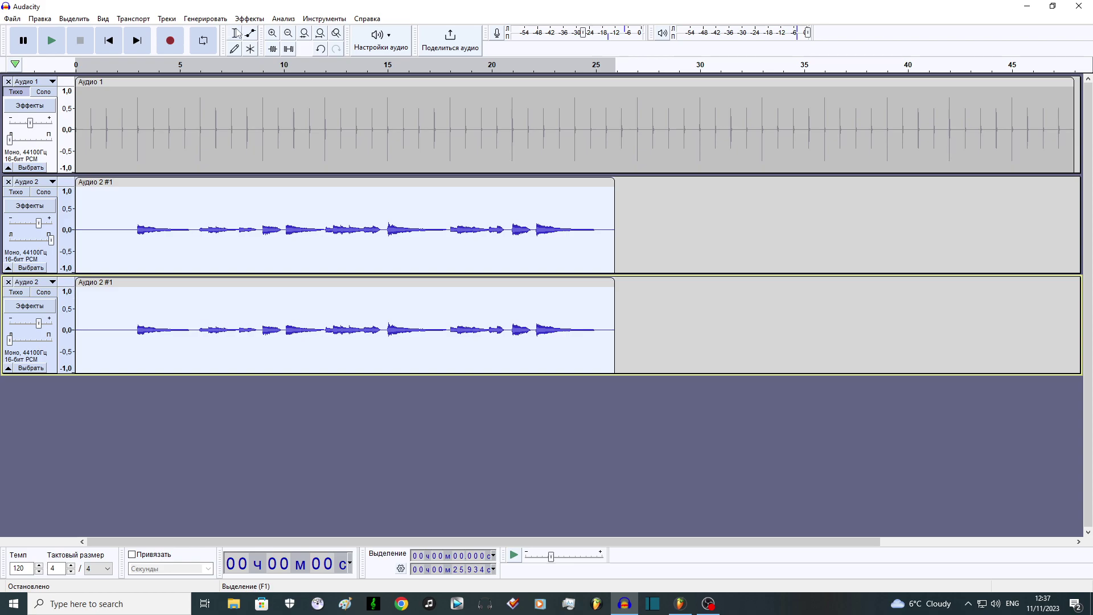
Copy and delete the left-panned track's audio, paste it back at about 0.19 s, and play back both tracks together.
click(126, 325)
drag(615, 322, 76, 324)
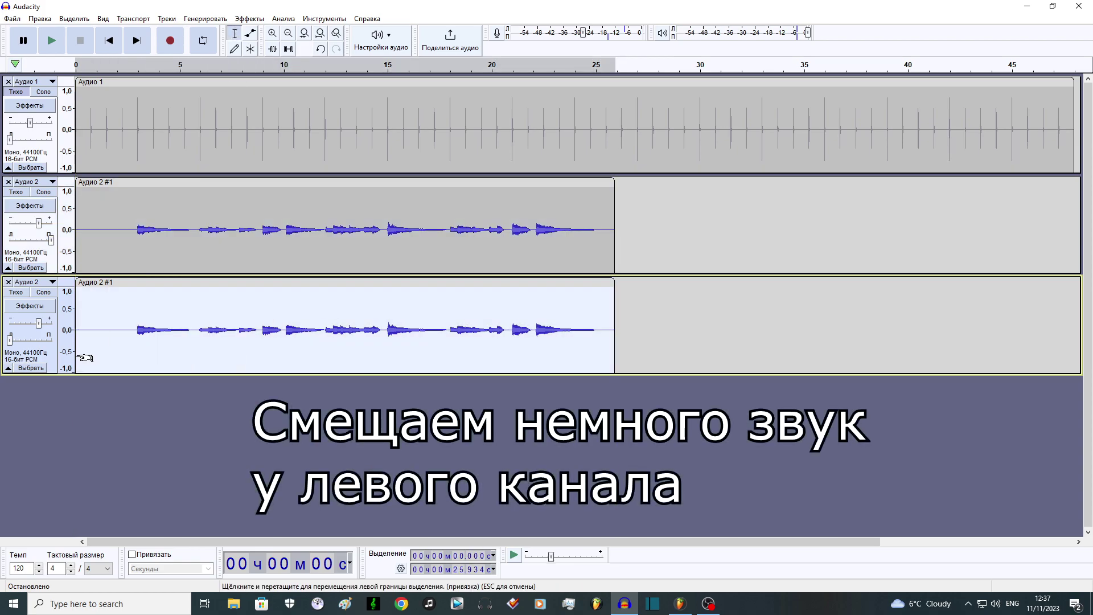
key(ctrl+c)
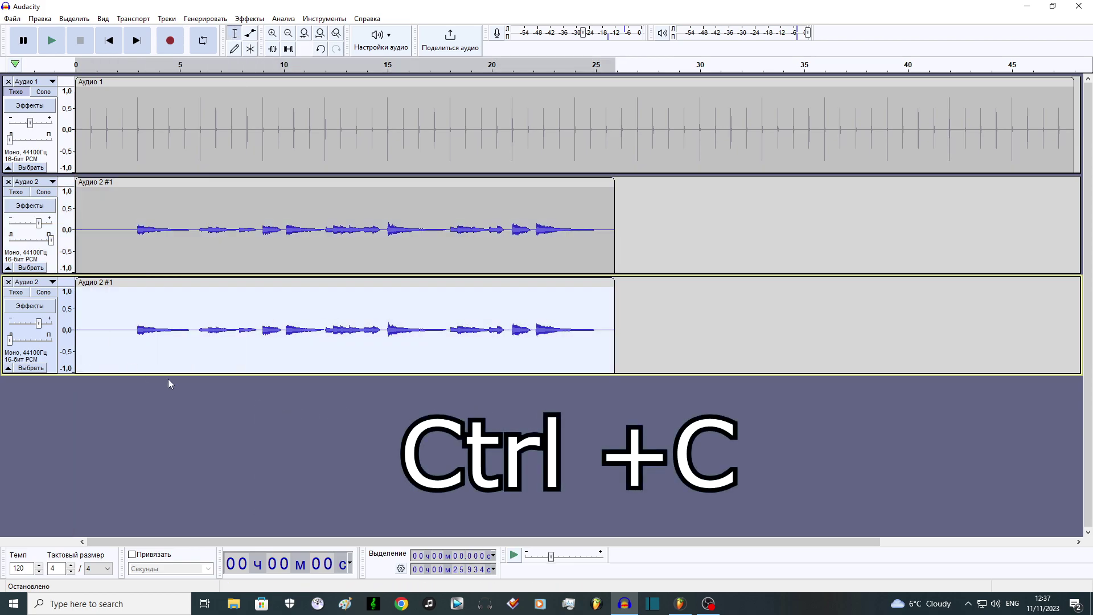
key(Delete)
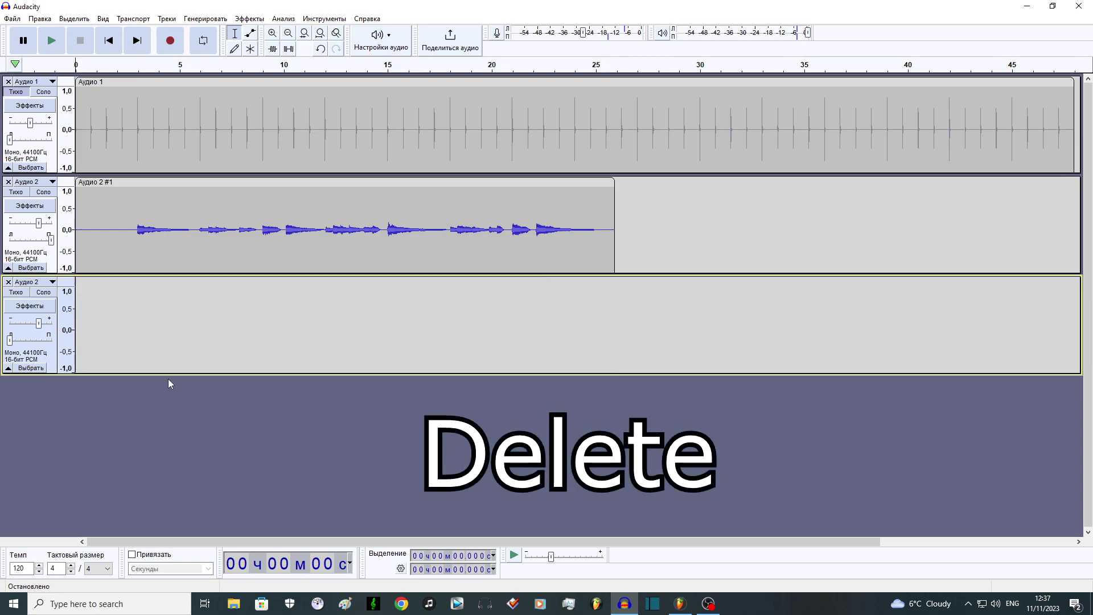
click(80, 307)
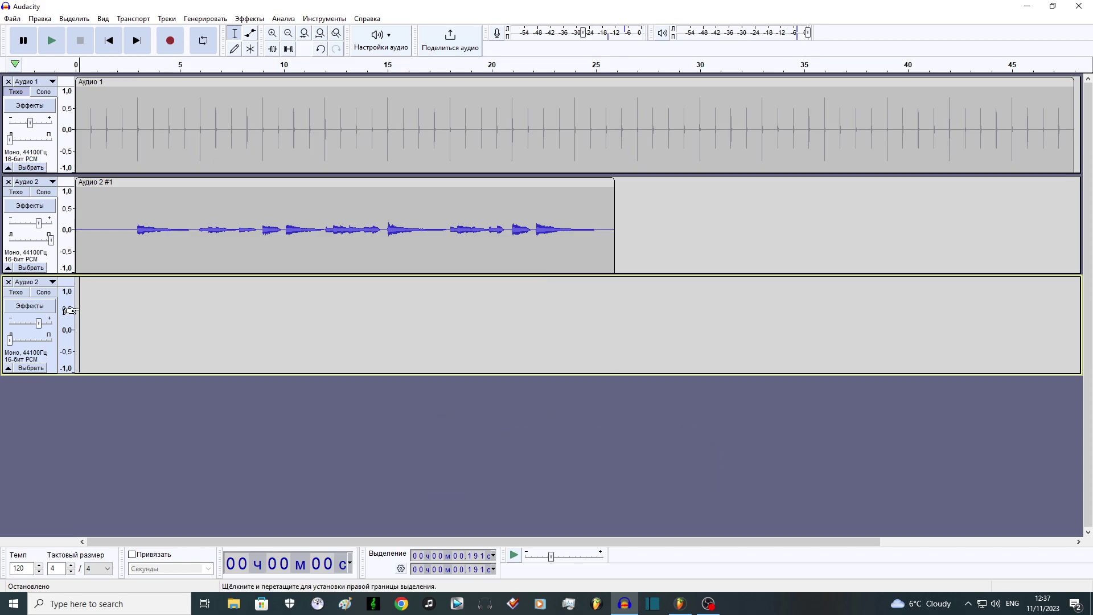
key(ctrl+v)
scroll(162, 147, up, 2)
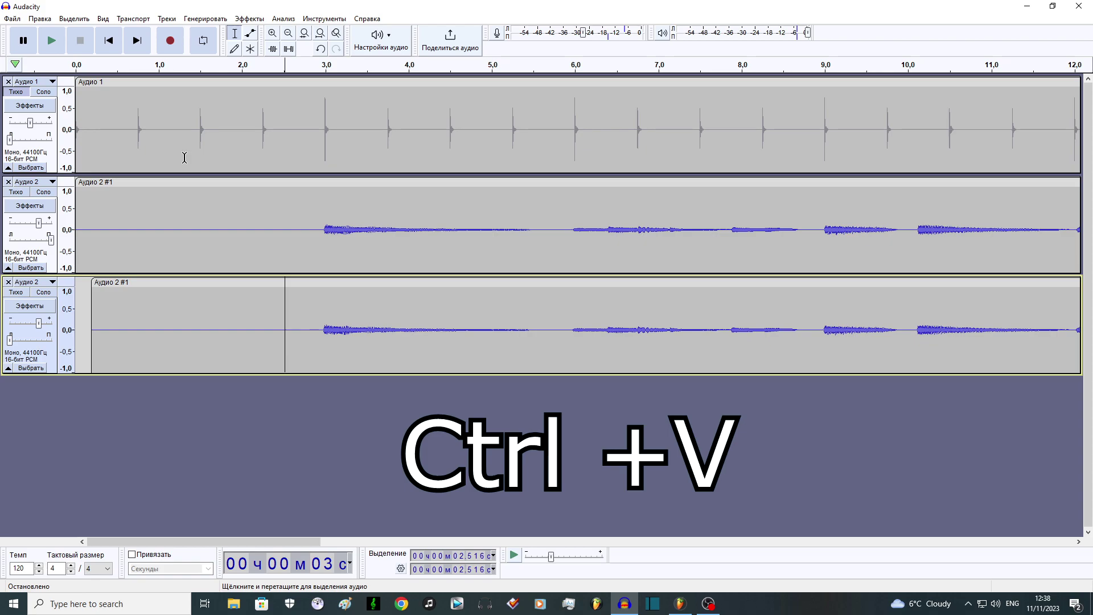
click(51, 40)
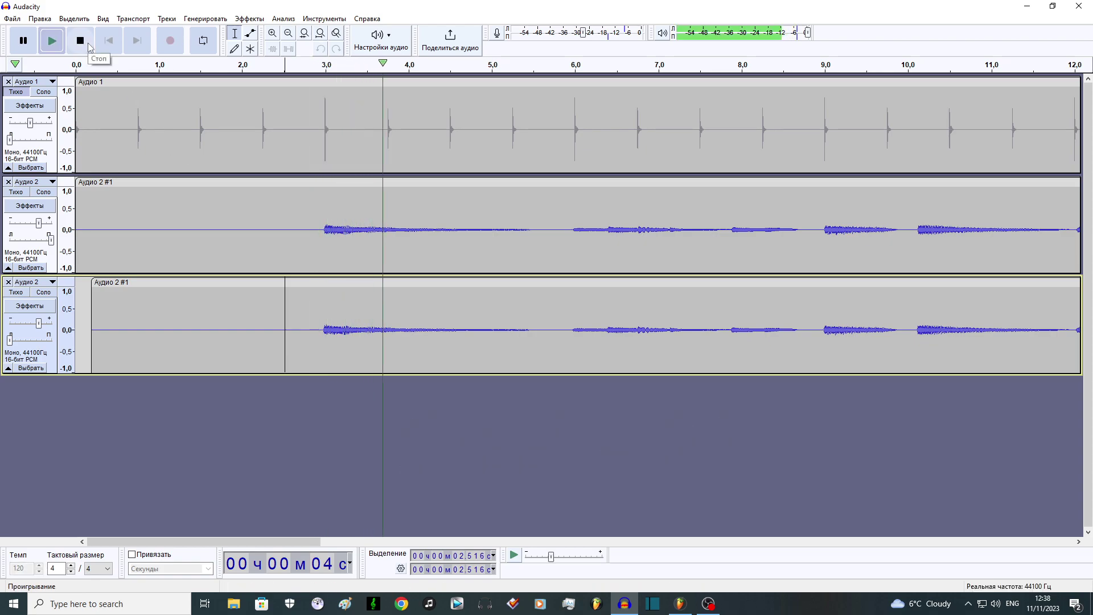
click(88, 46)
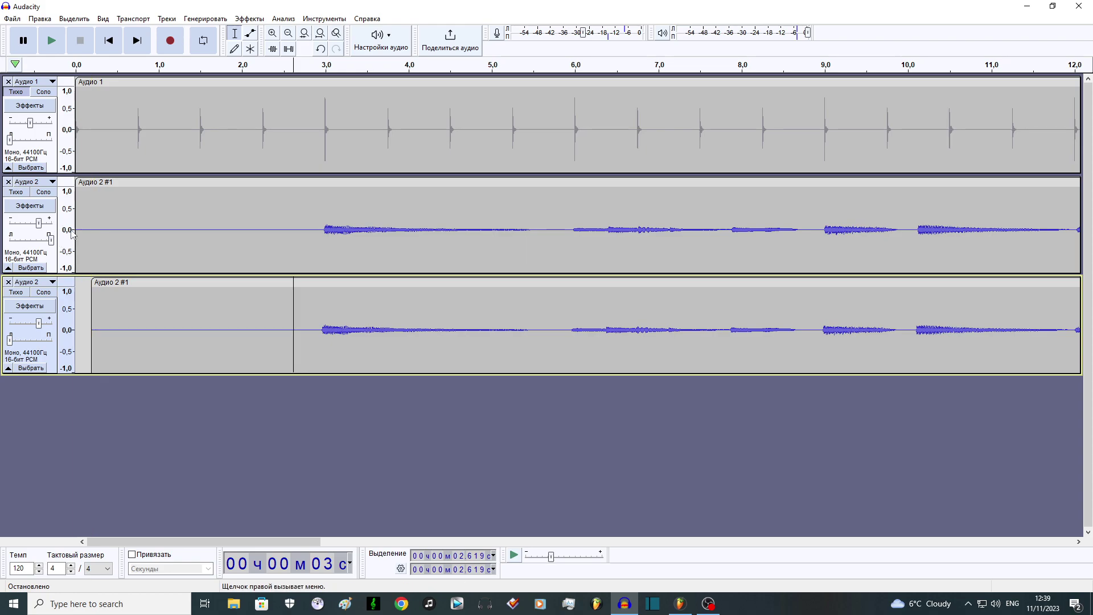
Combine the right- and left-panned mono tracks into one rendered stereo track, and lower its gain to near neutral while checking playback.
click(54, 244)
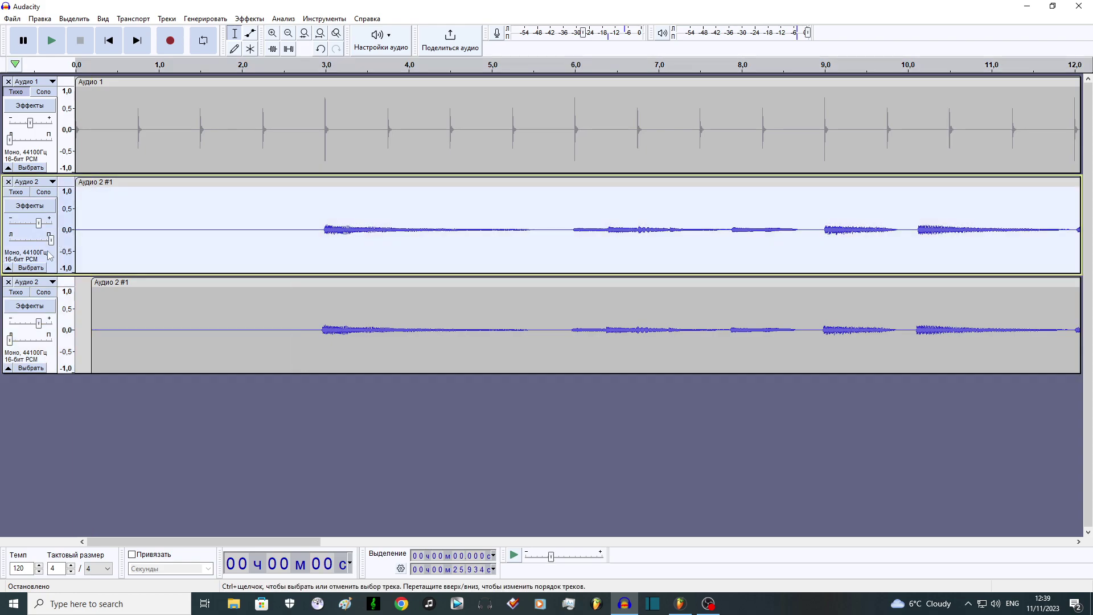
ctrl+click(53, 358)
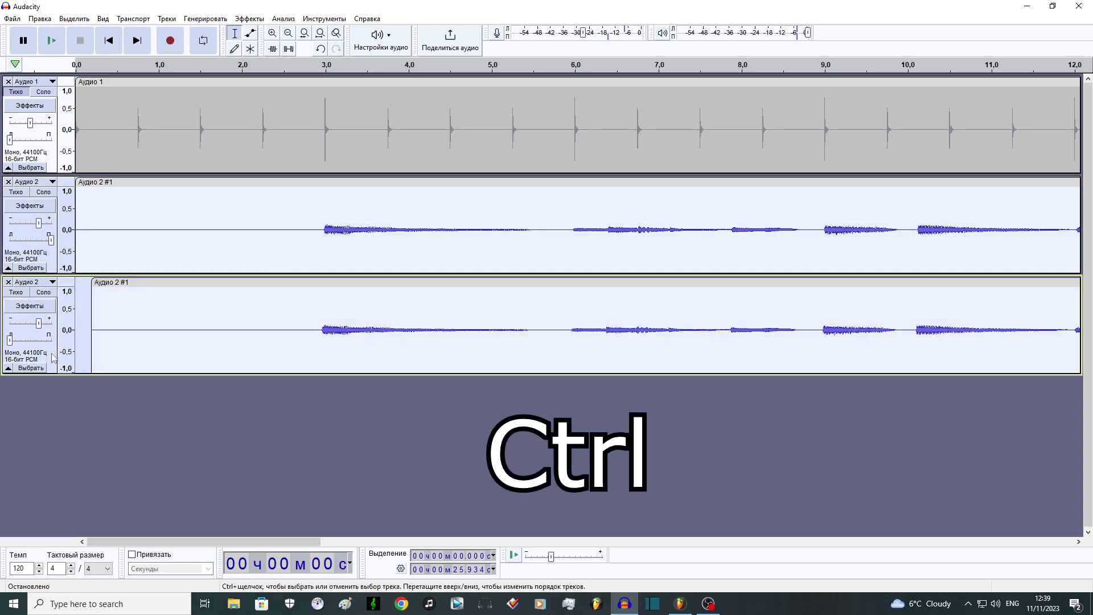
click(28, 182)
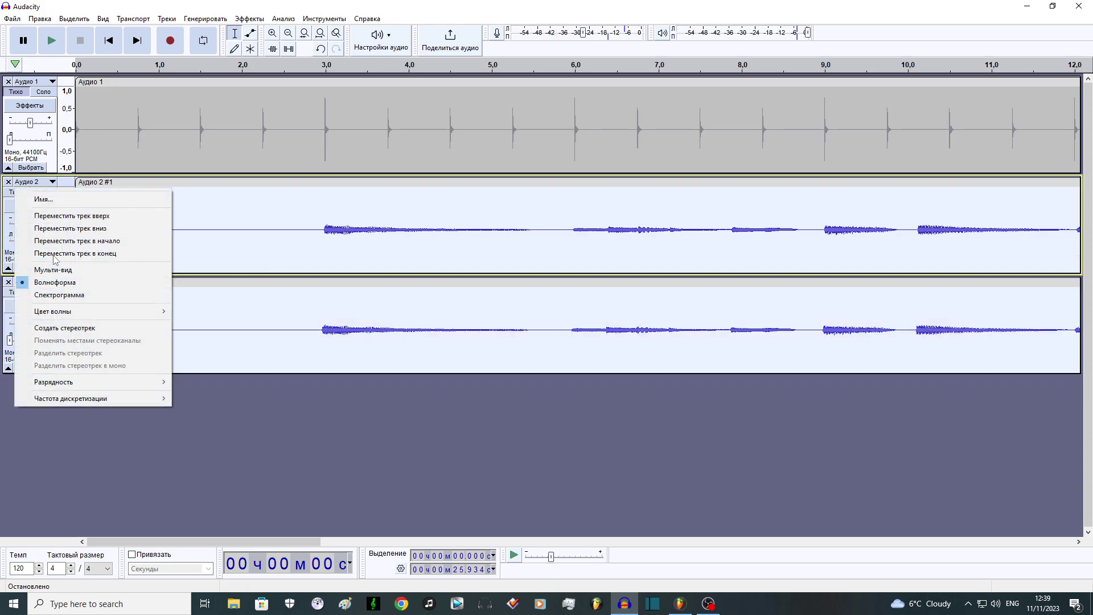
click(79, 329)
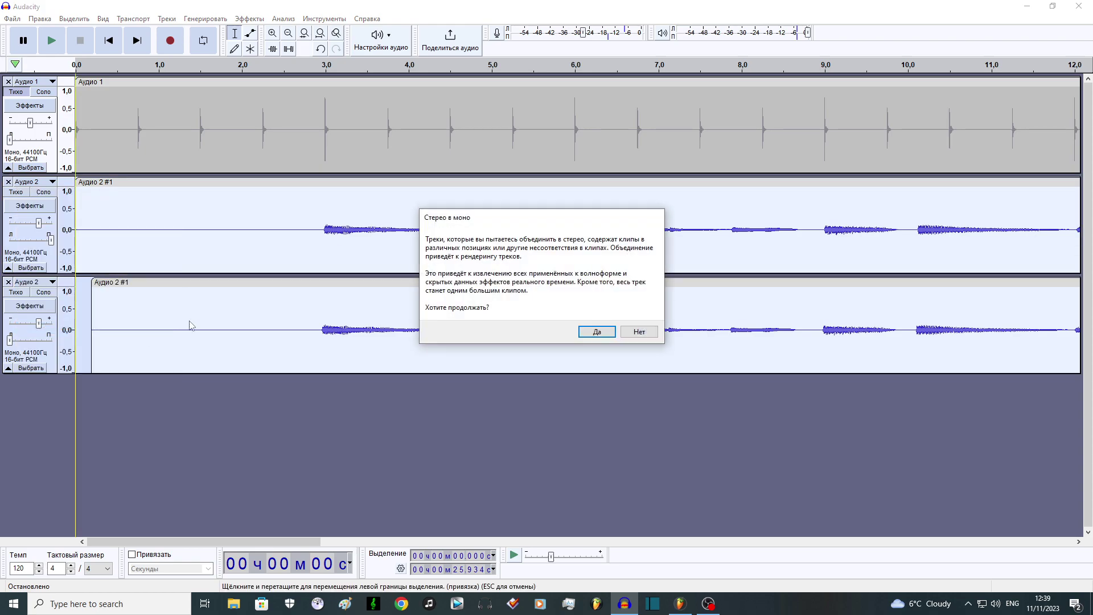
click(597, 332)
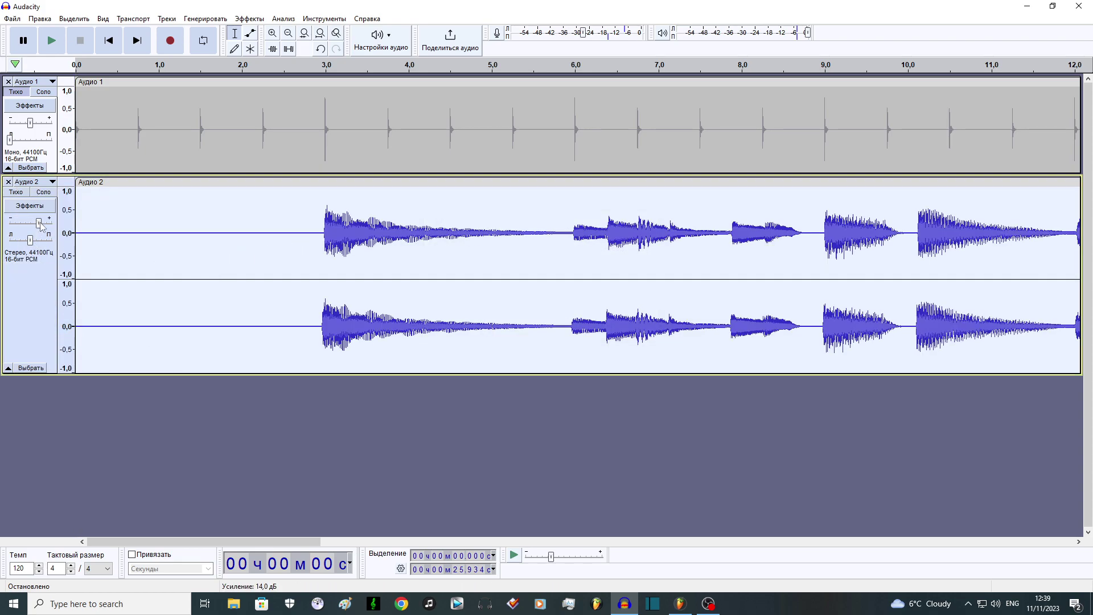
drag(40, 224, 32, 224)
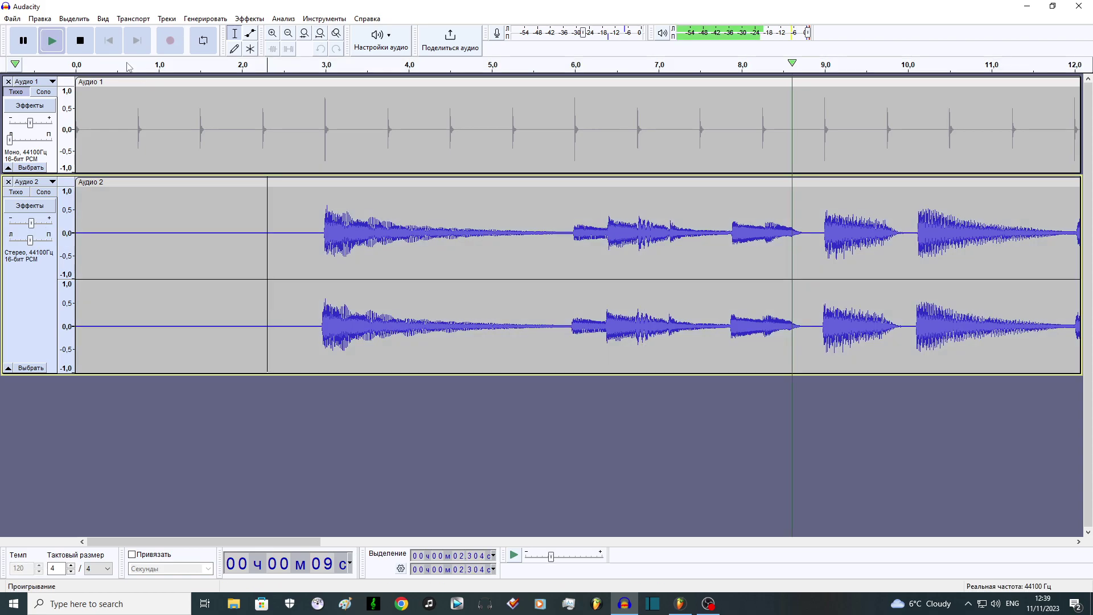
click(81, 40)
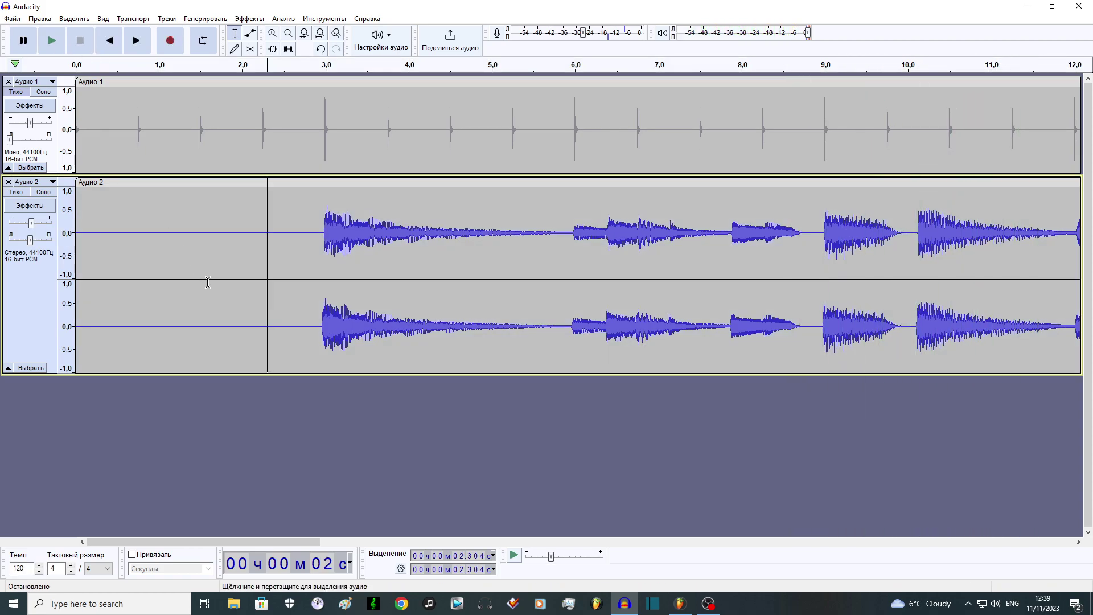
Capture a Noise Reduction profile from the silent section of the stereo track between about 0.84 and 0.93 s.
drag(153, 239, 147, 240)
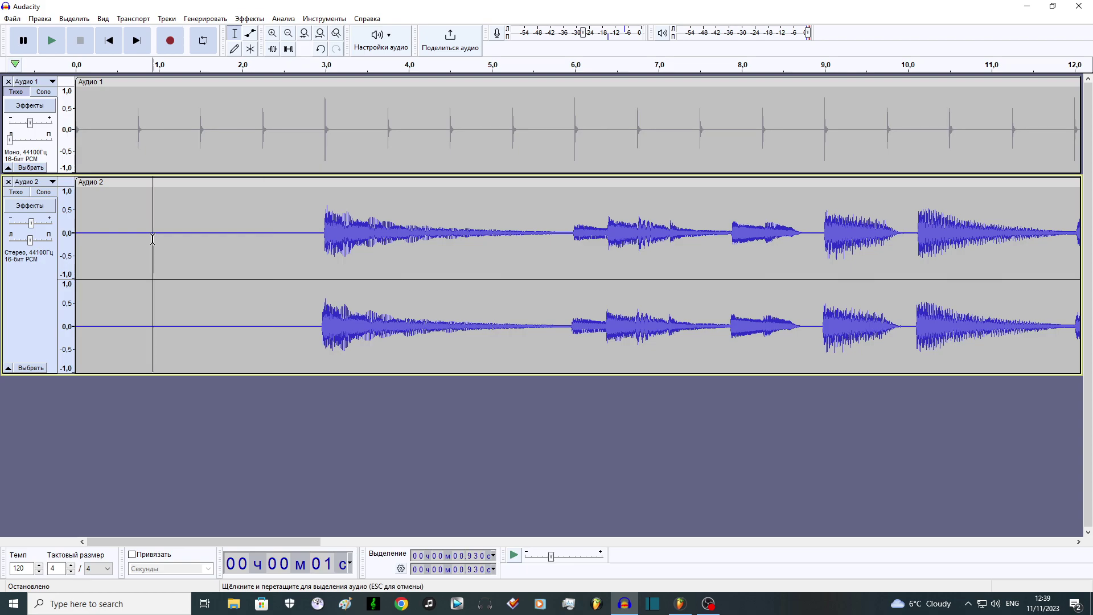
click(249, 18)
mouse_move(350, 146)
mouse_move(319, 131)
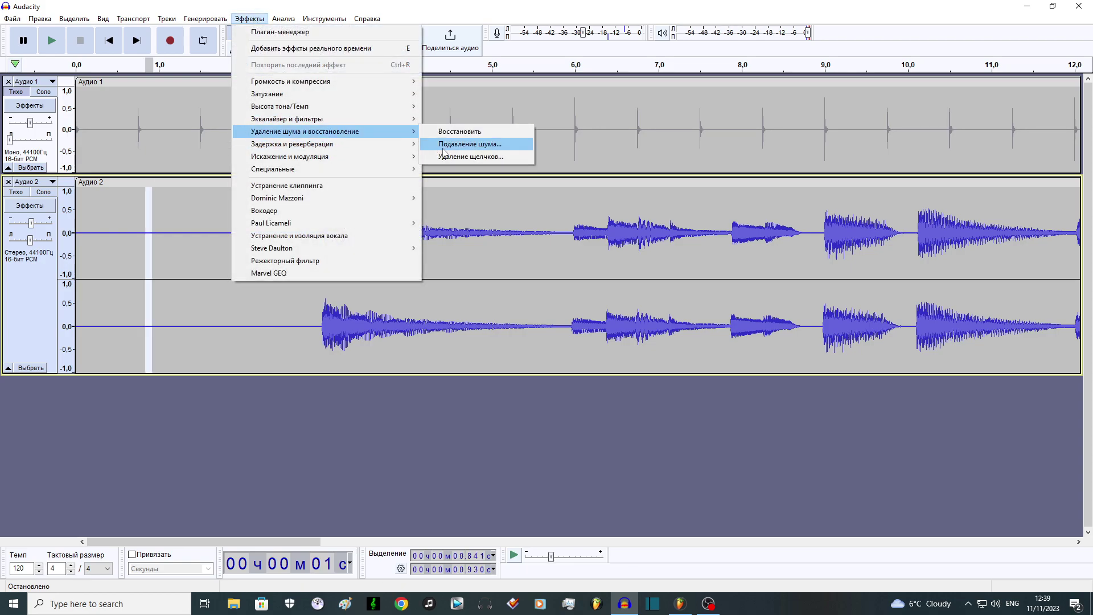
click(458, 144)
click(524, 245)
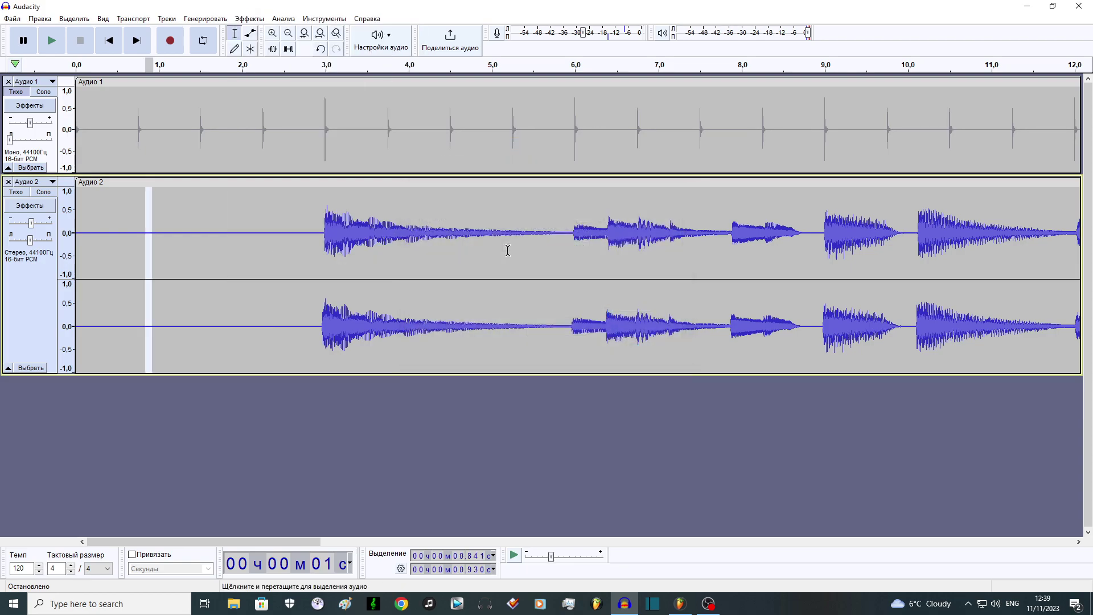
Apply Noise Reduction with the captured profile to the entire stereo instrument track, from its end at about 25.9 s back to 0.
scroll(838, 509, right, 10)
scroll(706, 487, left, 3)
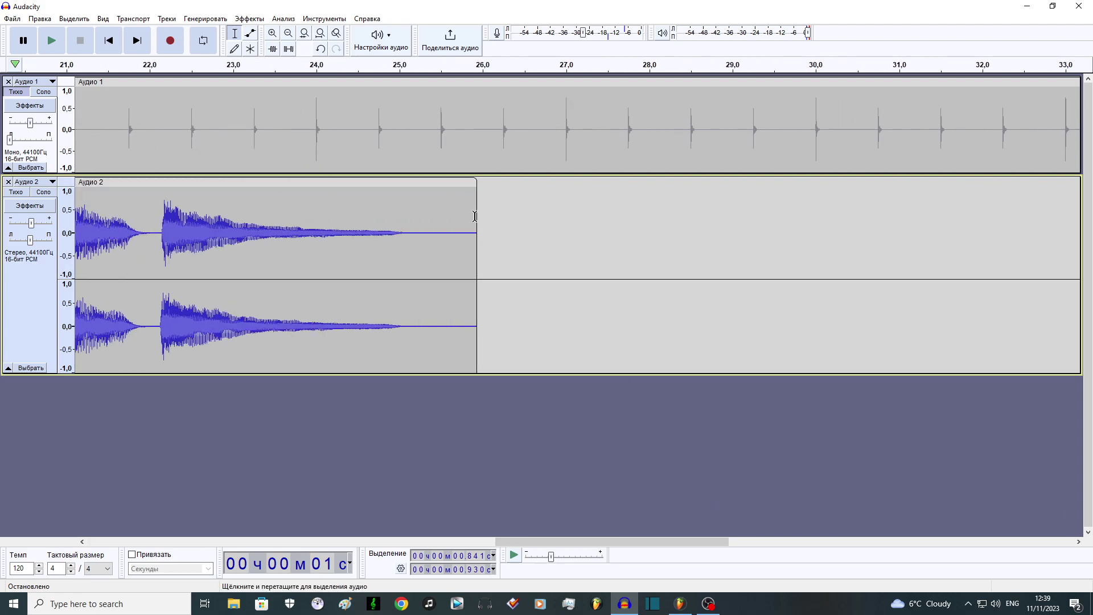
drag(475, 216, 45, 219)
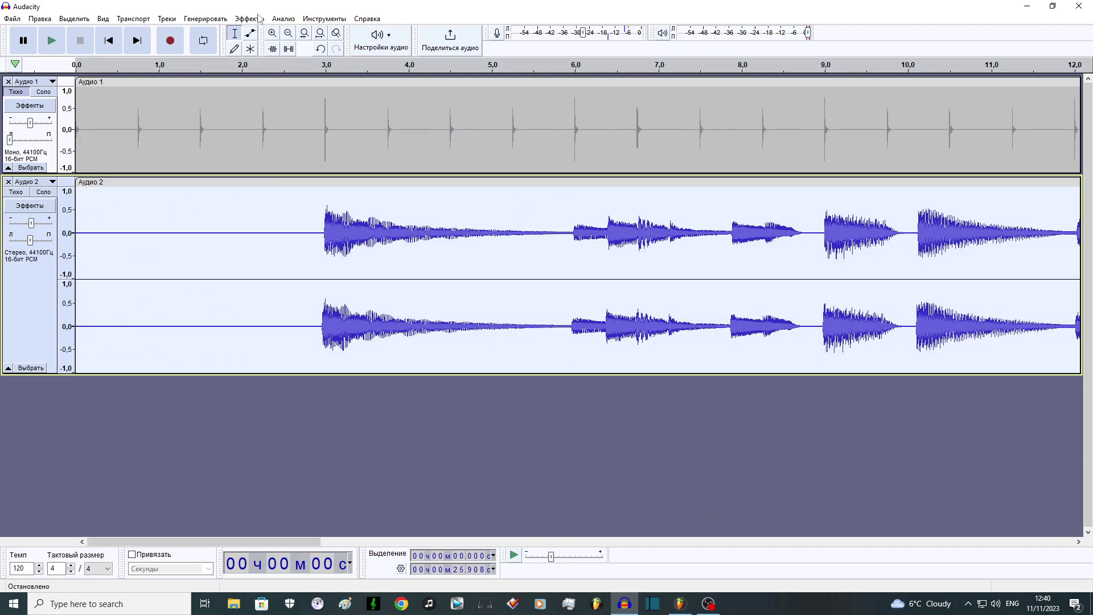
click(254, 19)
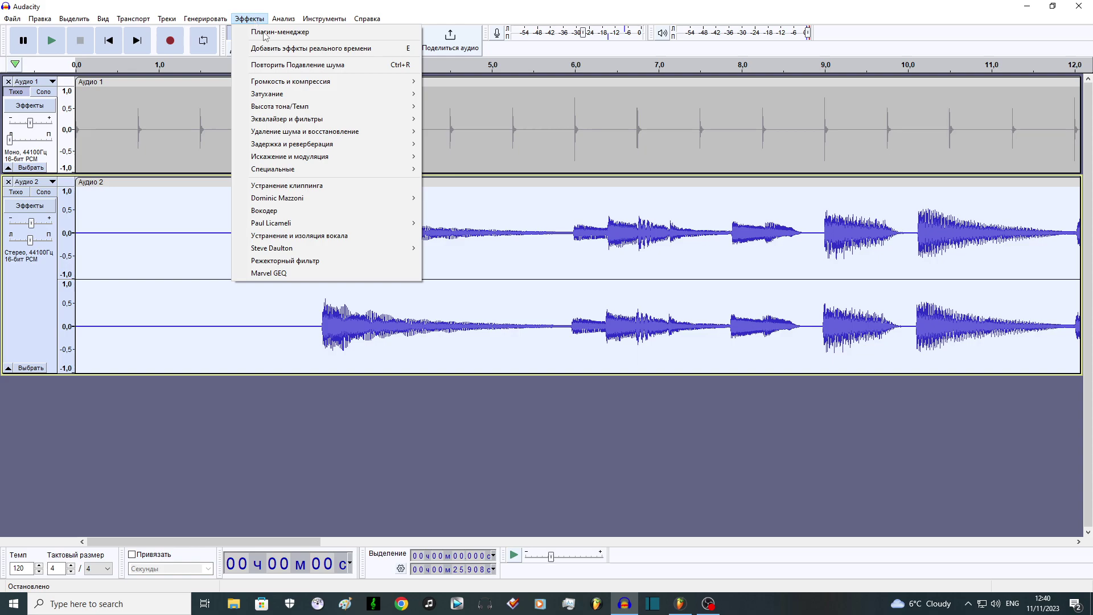
click(267, 65)
Play back the noise-reduced stereo track from about 2.5 s and stop after the first note.
click(283, 251)
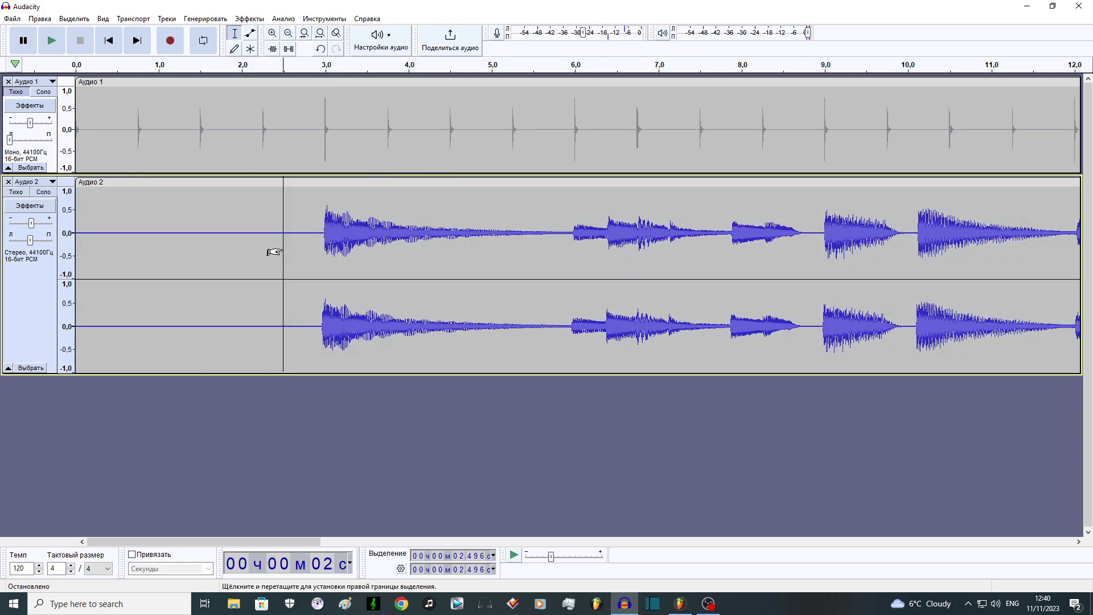
click(52, 41)
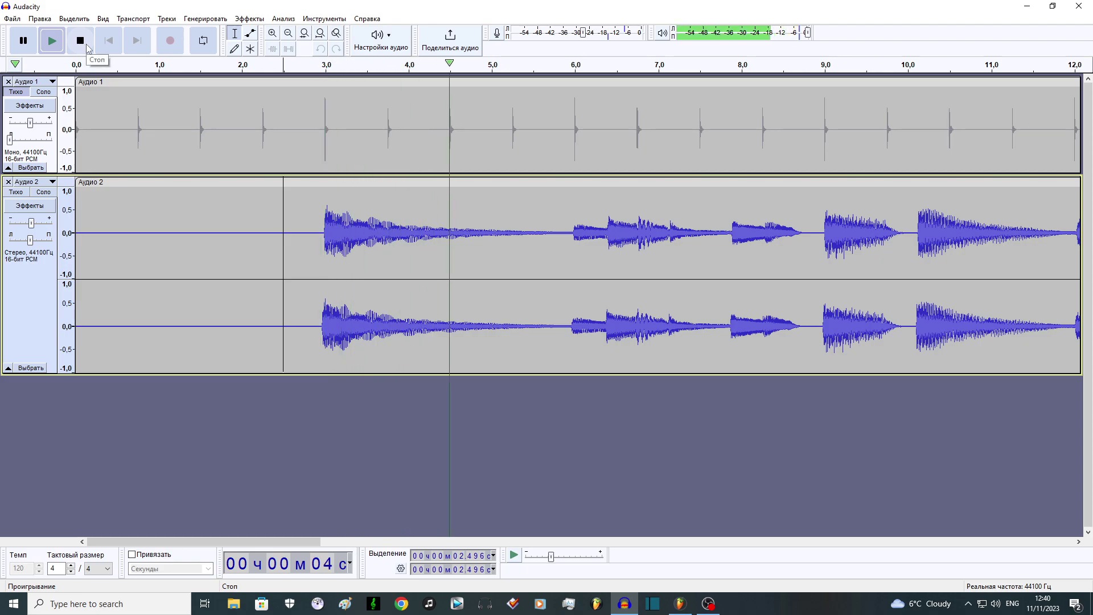
click(88, 48)
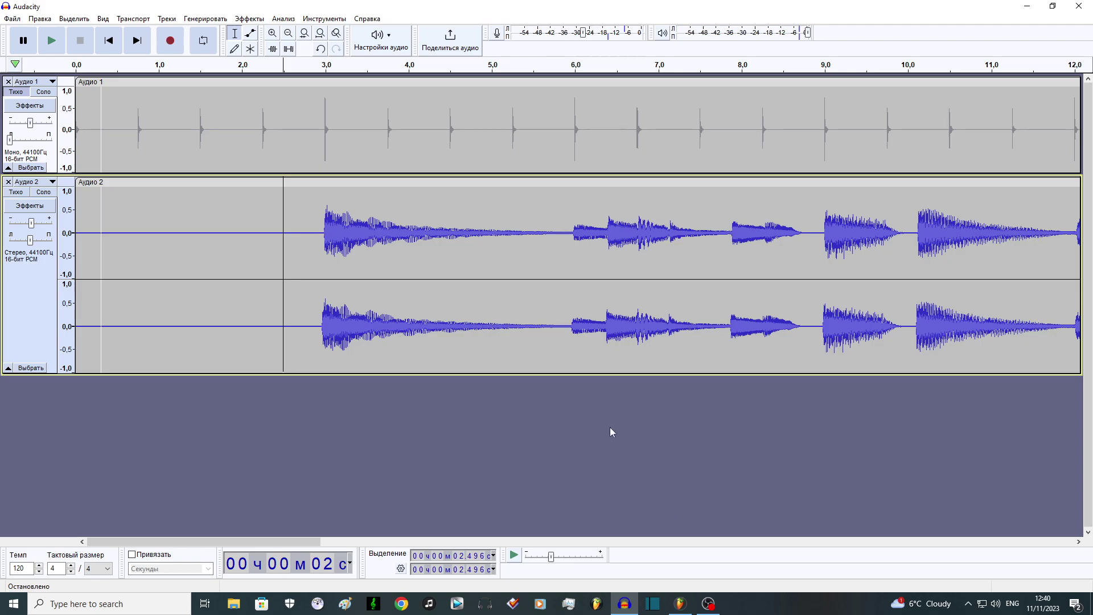
Look briefly at the FL Studio project, return to Audacity, and delete both the stereo instrument track and the metronome track.
click(680, 604)
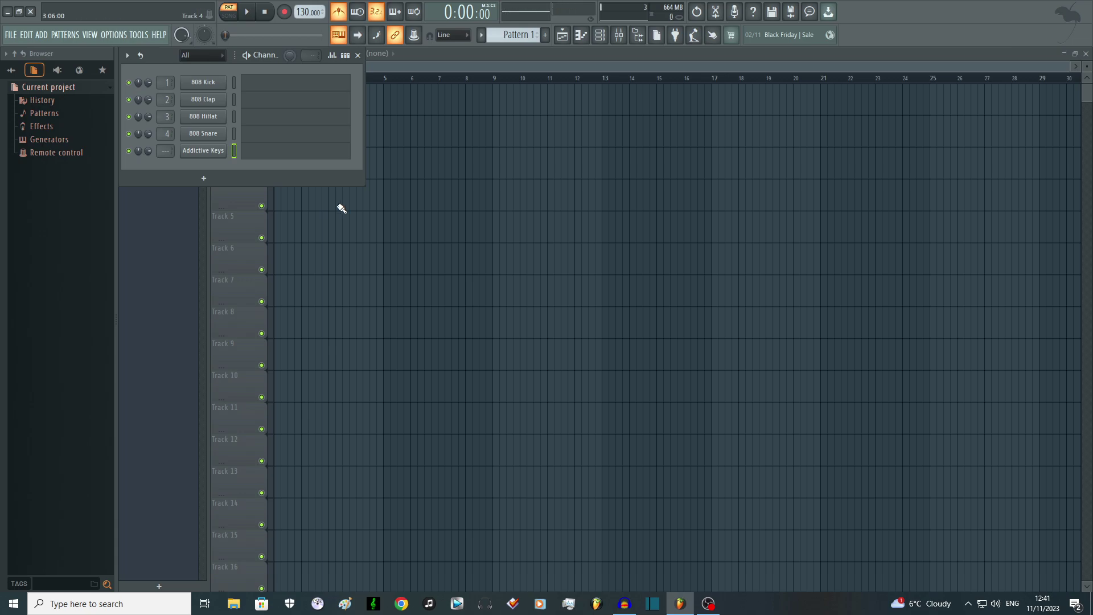
click(624, 603)
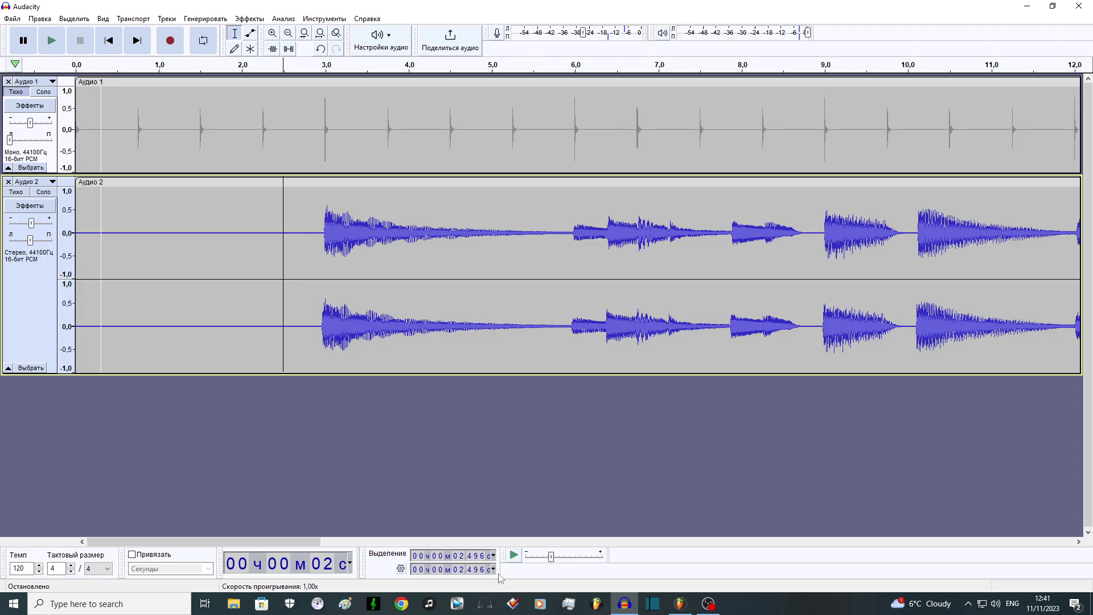
click(9, 181)
click(8, 82)
Record a short Addictive Keys melody played in FL Studio onto a new Audacity stereo track, and stop the recording.
click(170, 41)
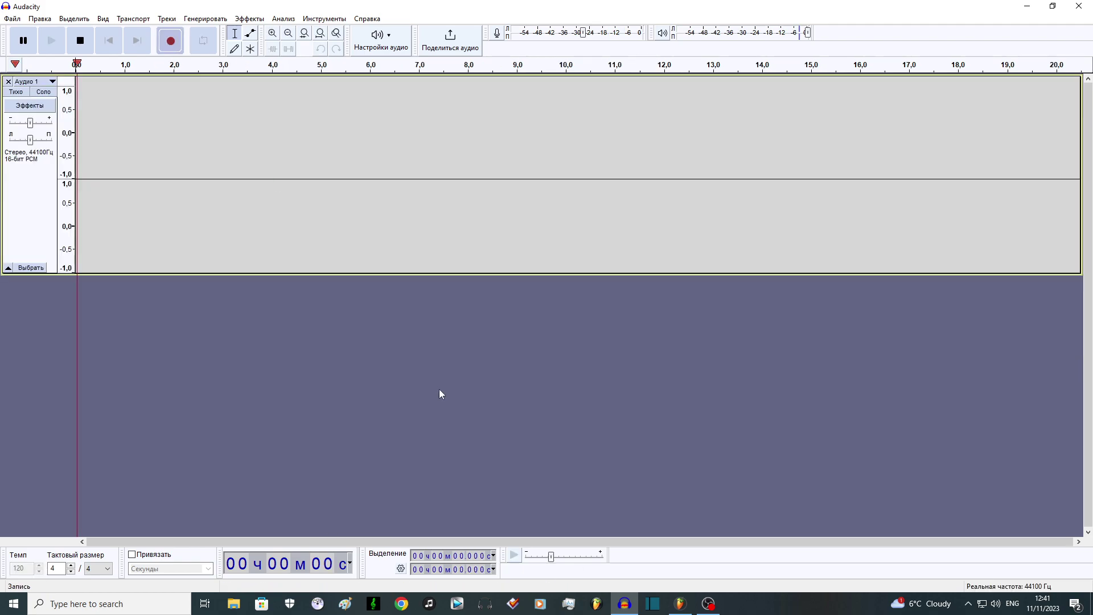
click(680, 603)
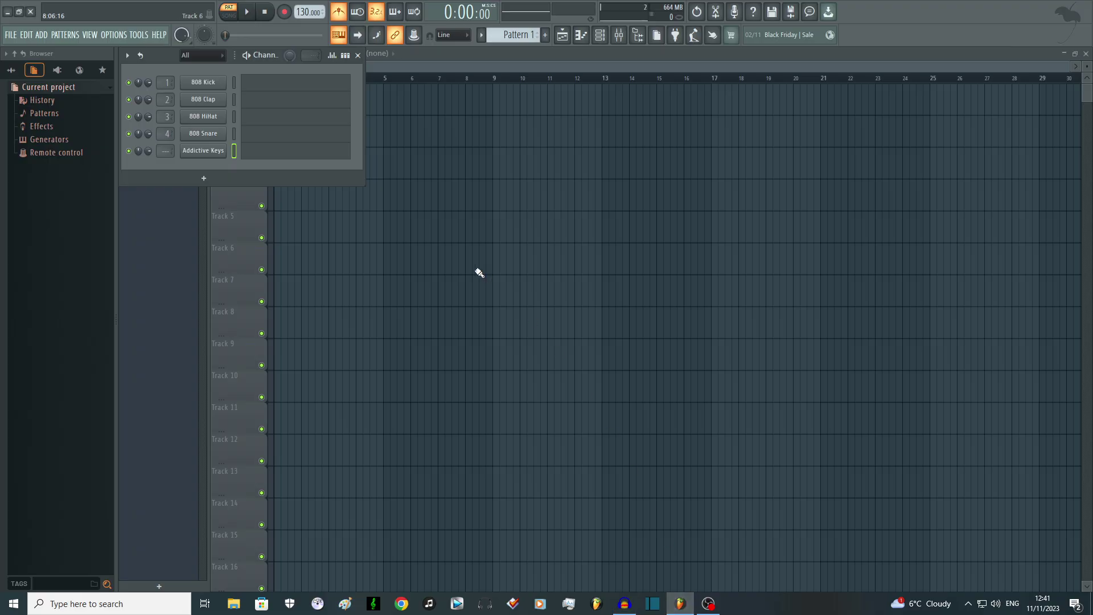
key(q)
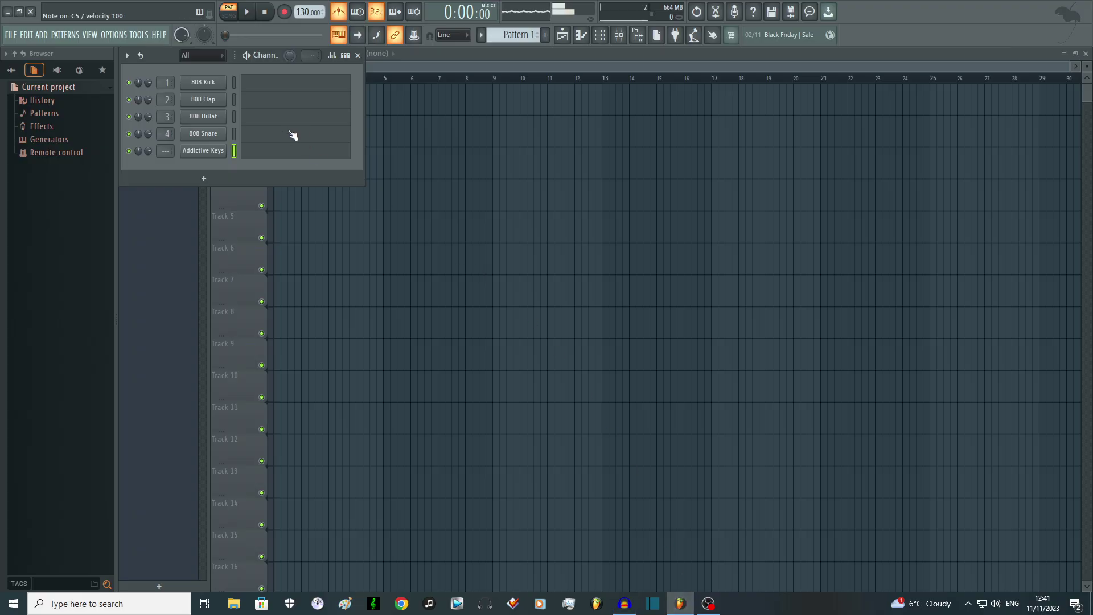
key(q)
key(q)
key(q)
key(q)
key(q)
key(q)
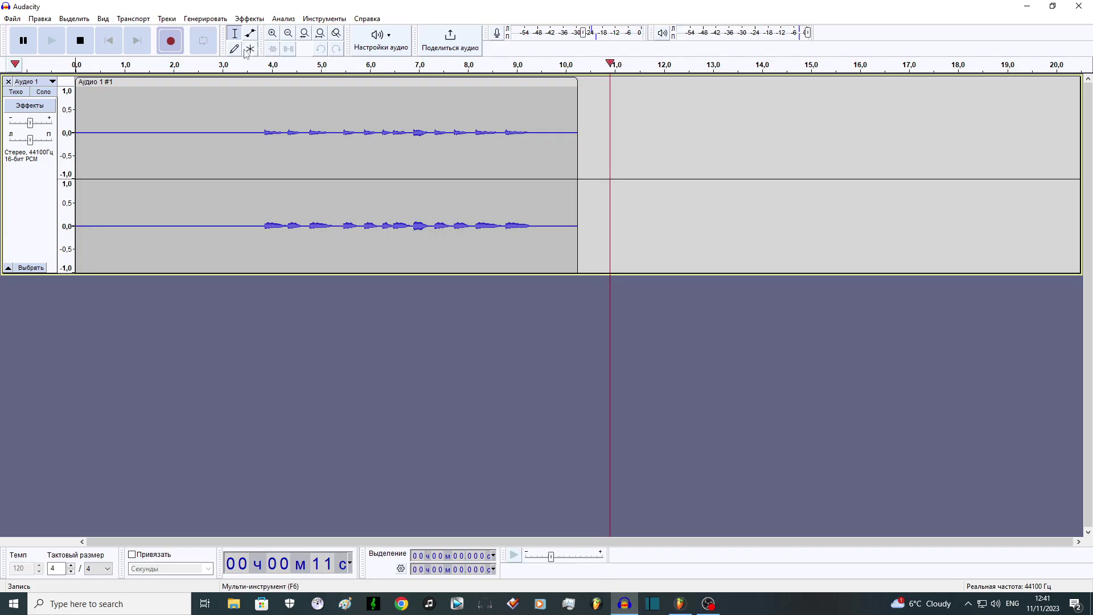
key(alt+Tab)
click(81, 42)
Play the new recording from about 3.6 s, raise the track's gain well above neutral, and play it again.
click(250, 147)
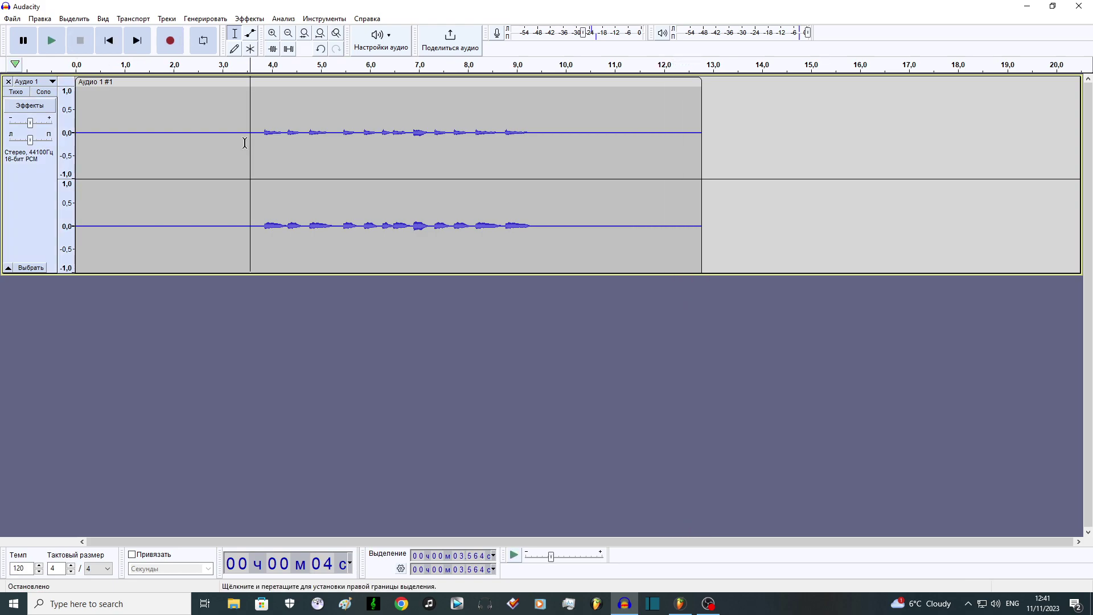
click(53, 42)
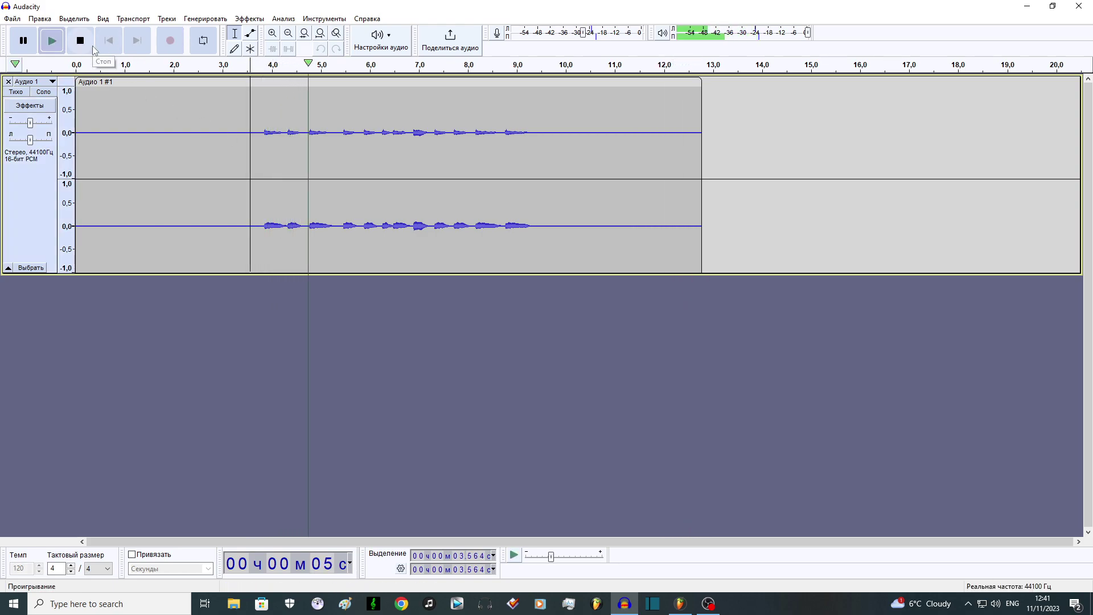
click(92, 49)
drag(30, 123, 38, 123)
click(53, 43)
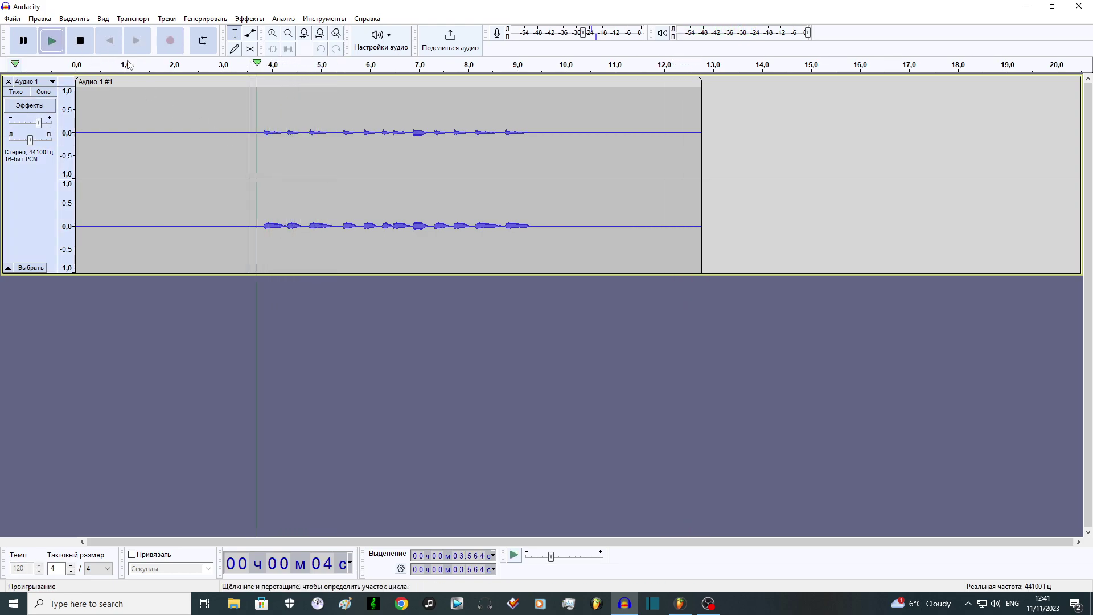
click(85, 44)
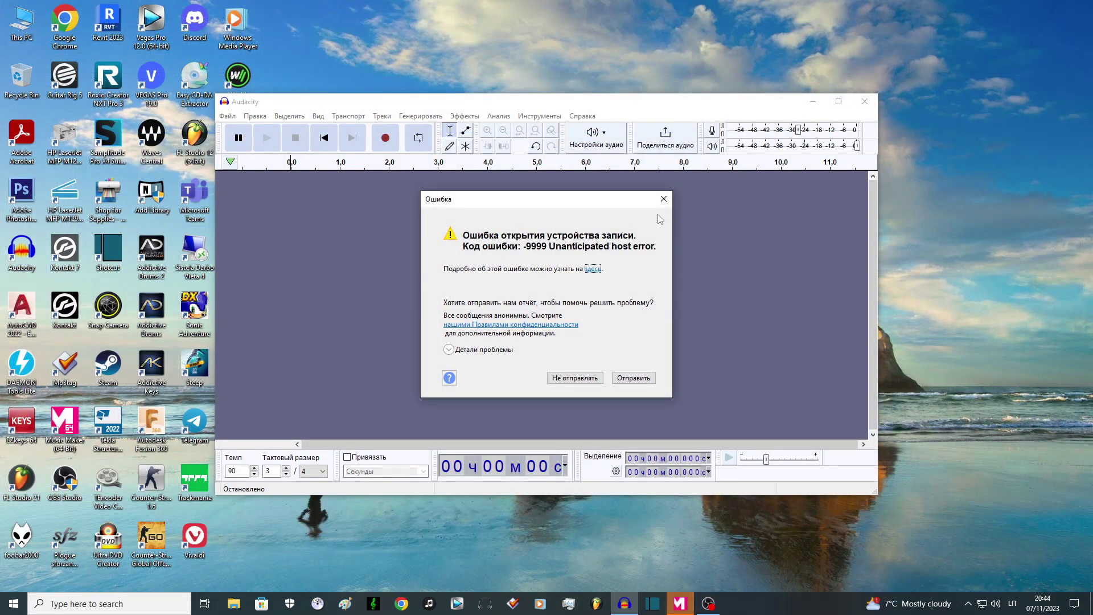
Dismiss the recording device and audio device error messages without sending a report.
click(663, 199)
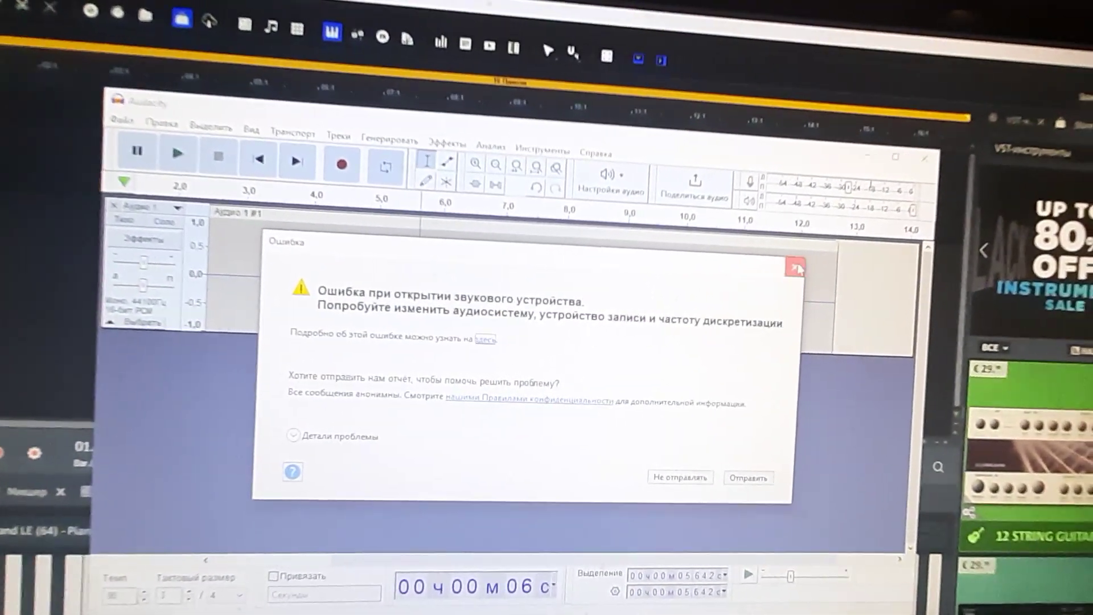
click(796, 267)
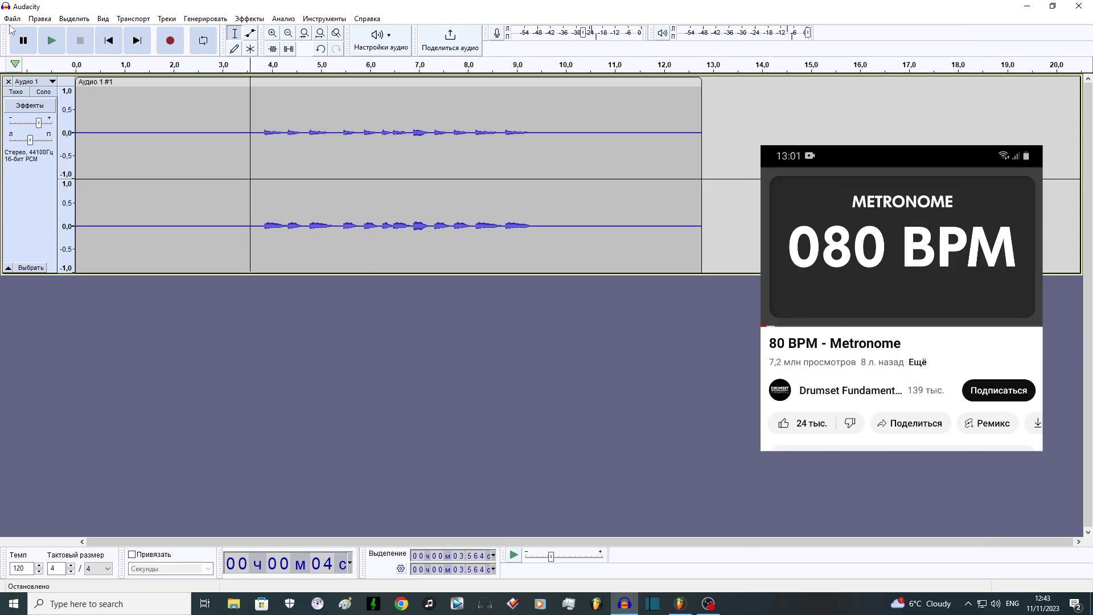
Delete the short melody track and record a new stereo instrument take of about 28 s against the 80 BPM metronome.
click(9, 82)
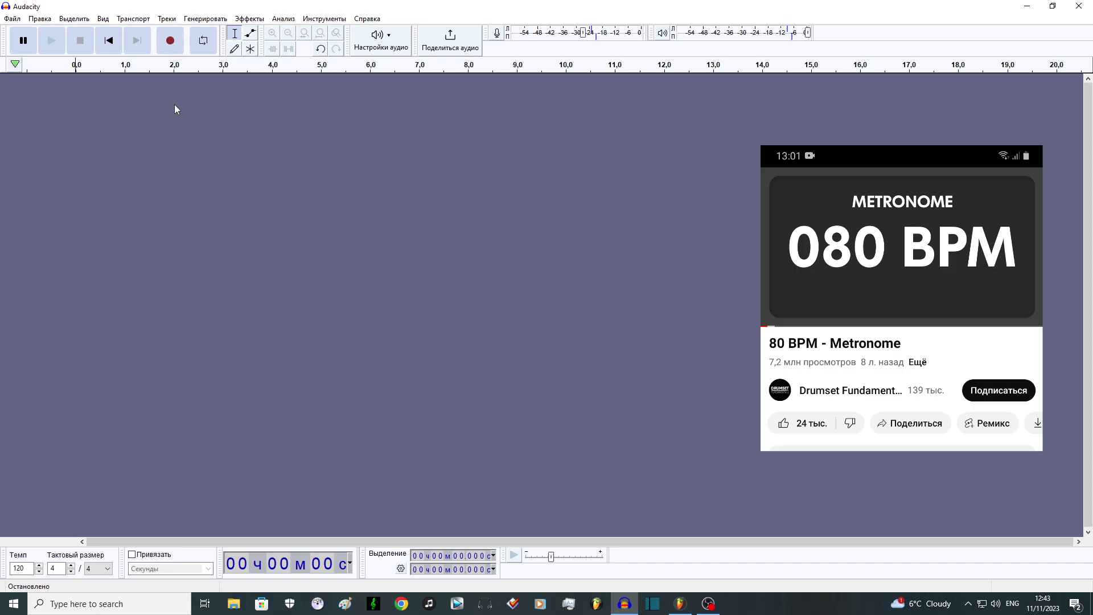
click(169, 42)
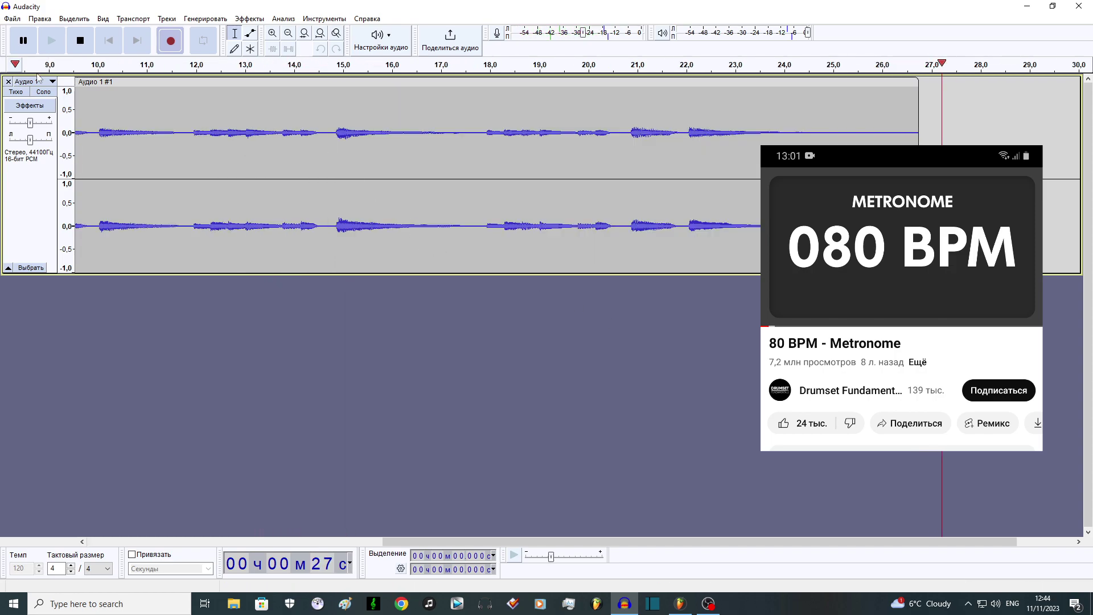
click(75, 40)
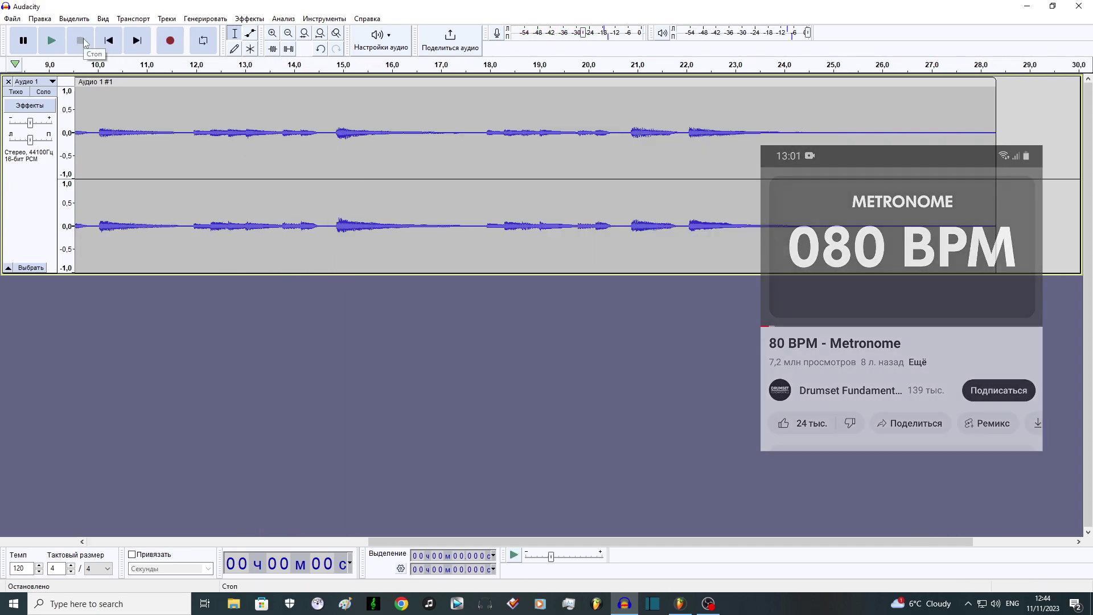
Play the new stereo take from about 2.3 s and raise its track gain well above neutral during playback.
drag(596, 538, 279, 519)
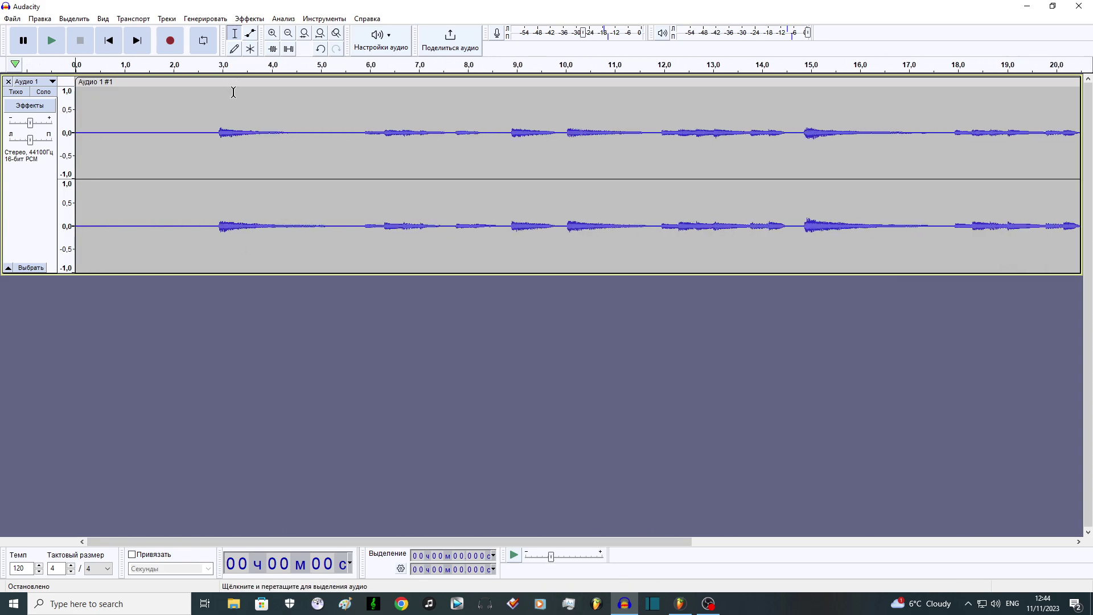
click(190, 146)
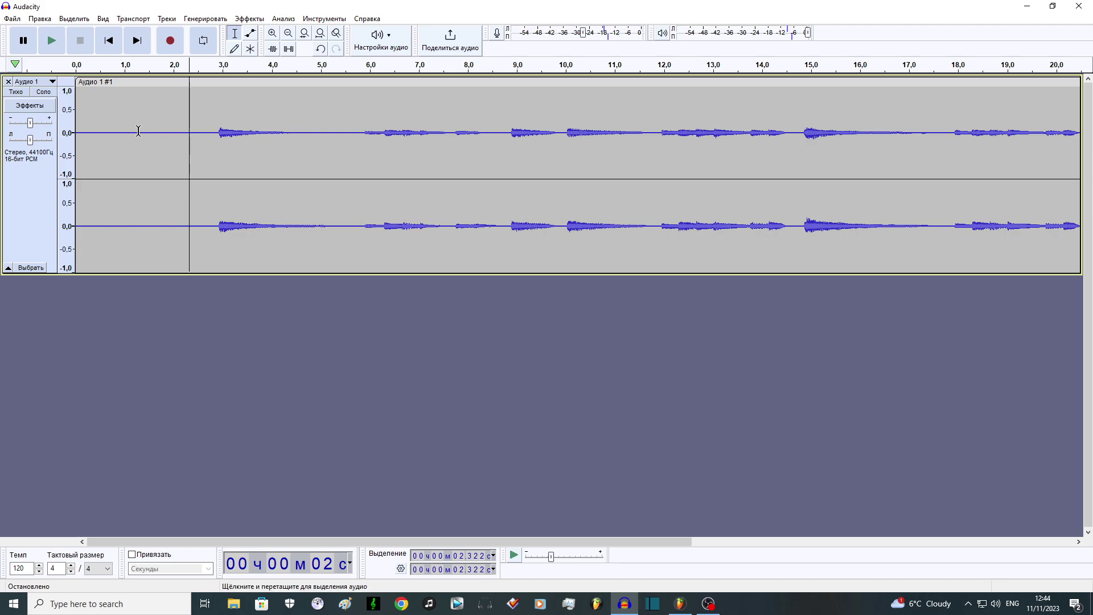
click(60, 45)
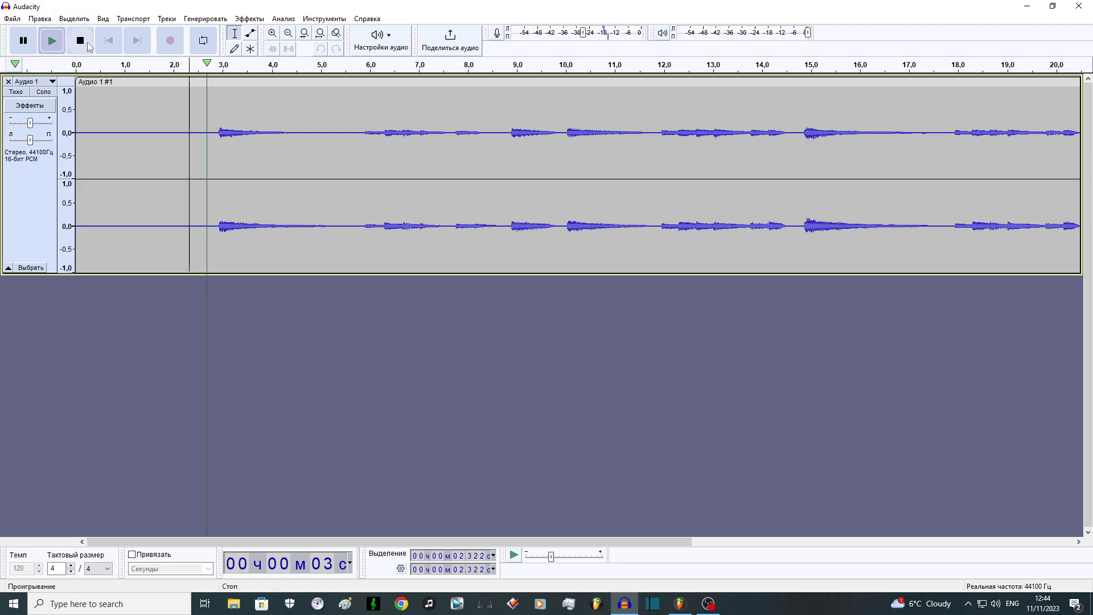
drag(31, 122, 38, 123)
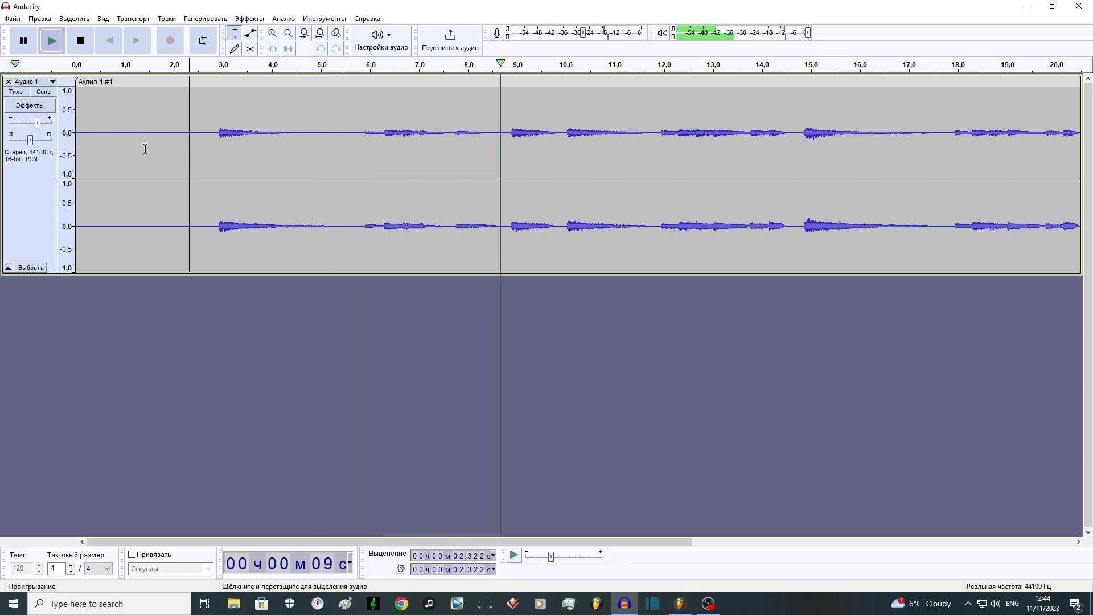
click(81, 40)
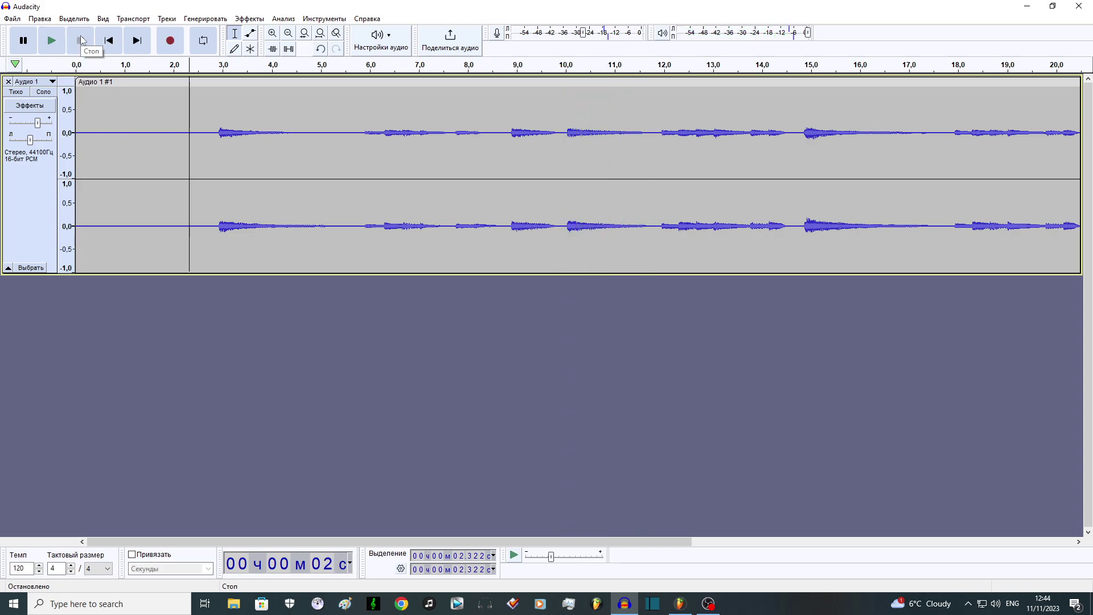